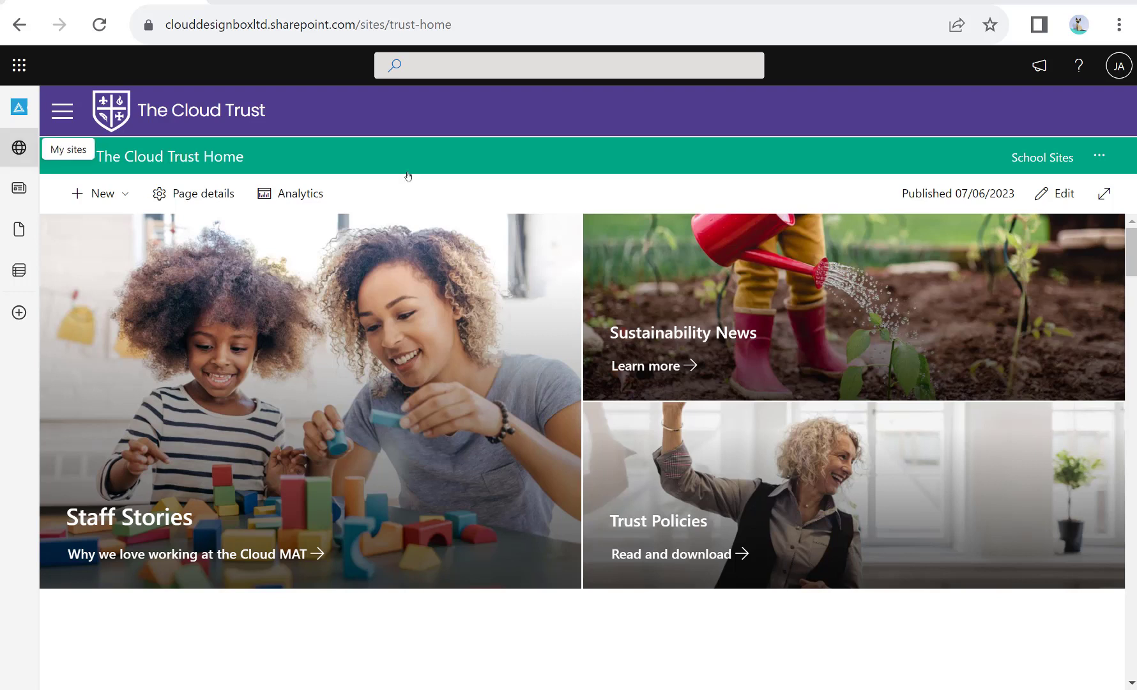
- Scroll the Cloud Trust home page down to the News Roundup with the World Book Day story
drag(1133, 264, 1132, 421)
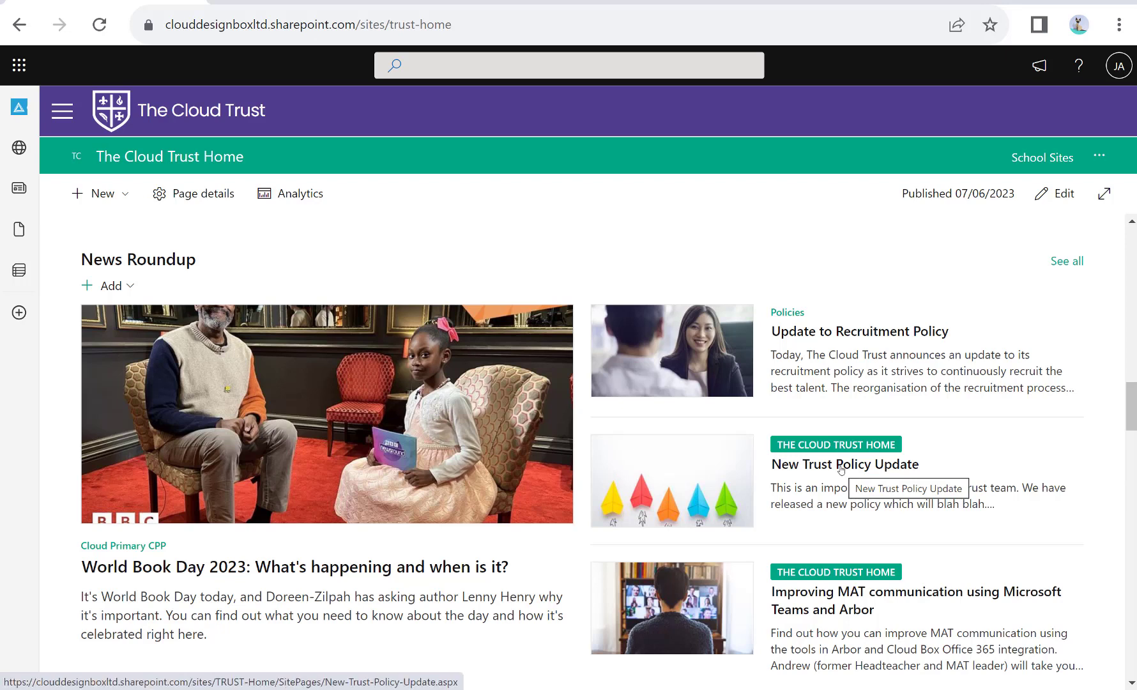
- Scroll past the sustainability banner to the Policies and forms section with the Ask HR tile
drag(1135, 411, 1135, 463)
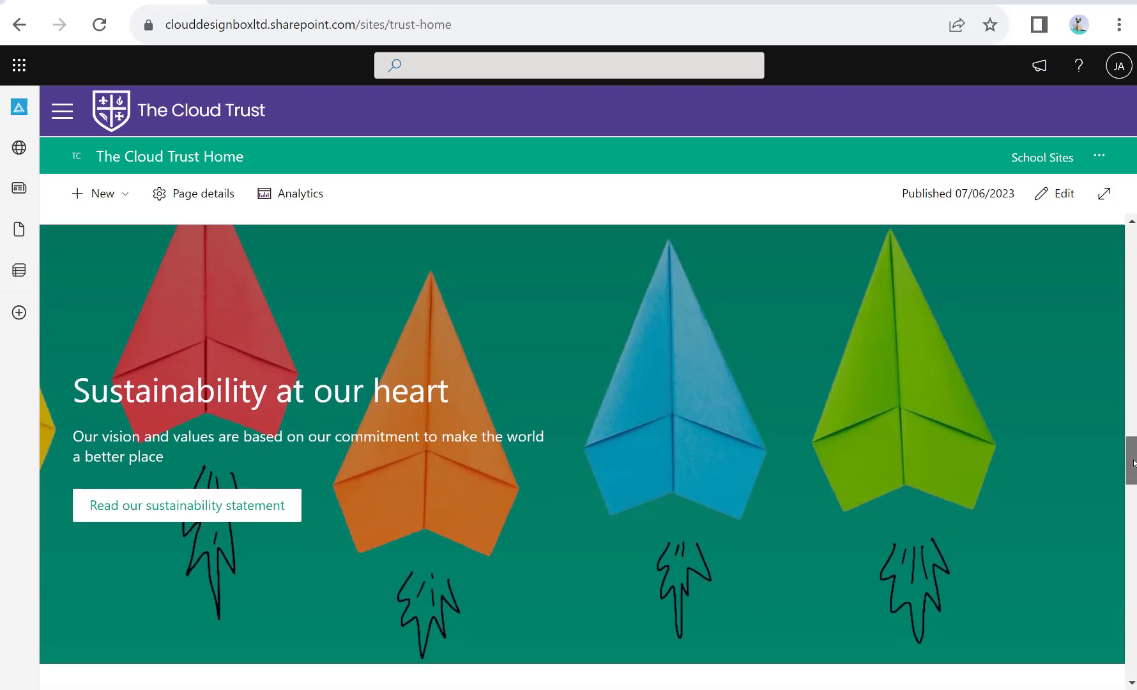
drag(1135, 464, 1126, 573)
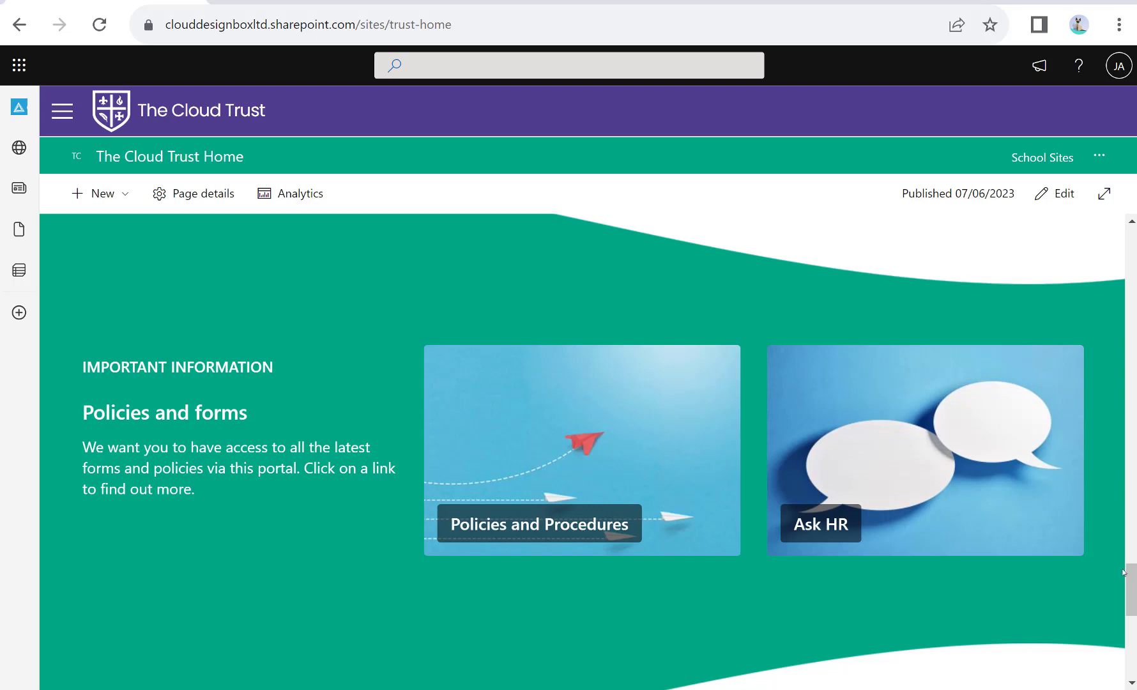
- Open the Ask HR site, expand and collapse its first FAQ, and return to the top
click(878, 448)
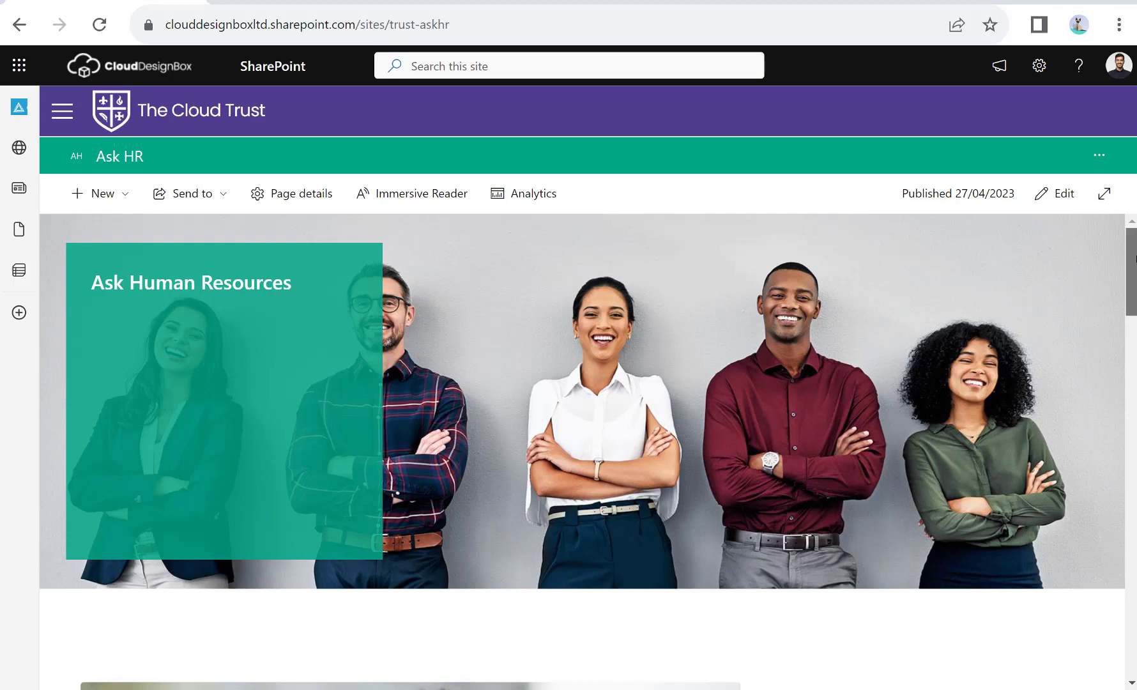
drag(1135, 258, 1136, 611)
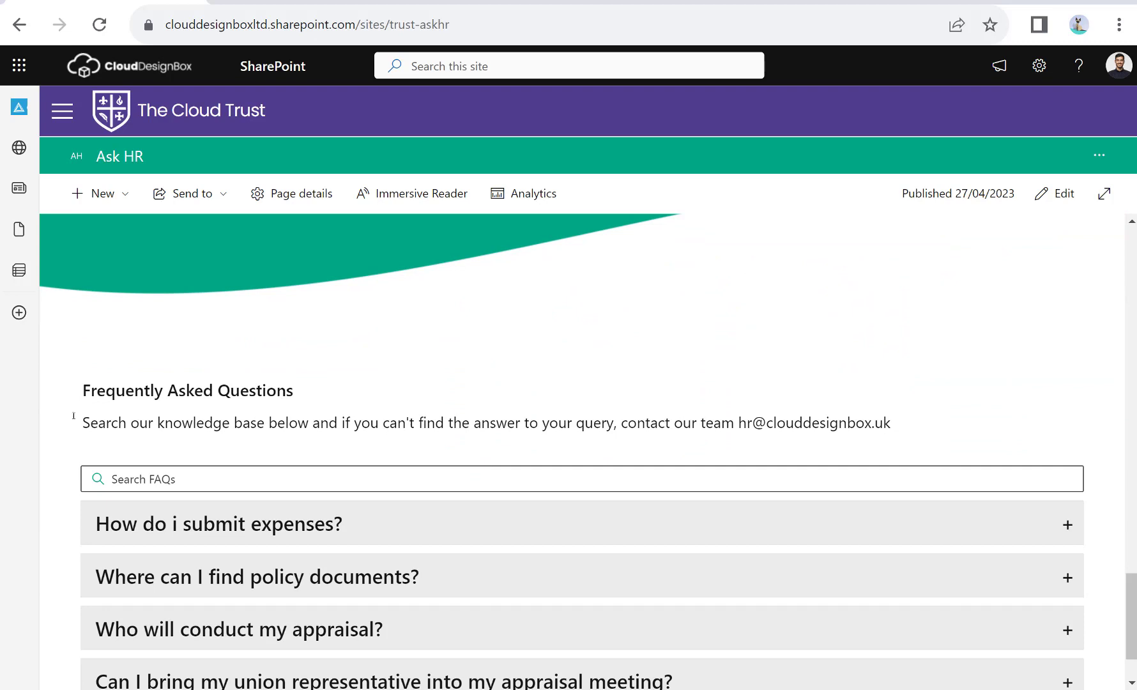
click(276, 530)
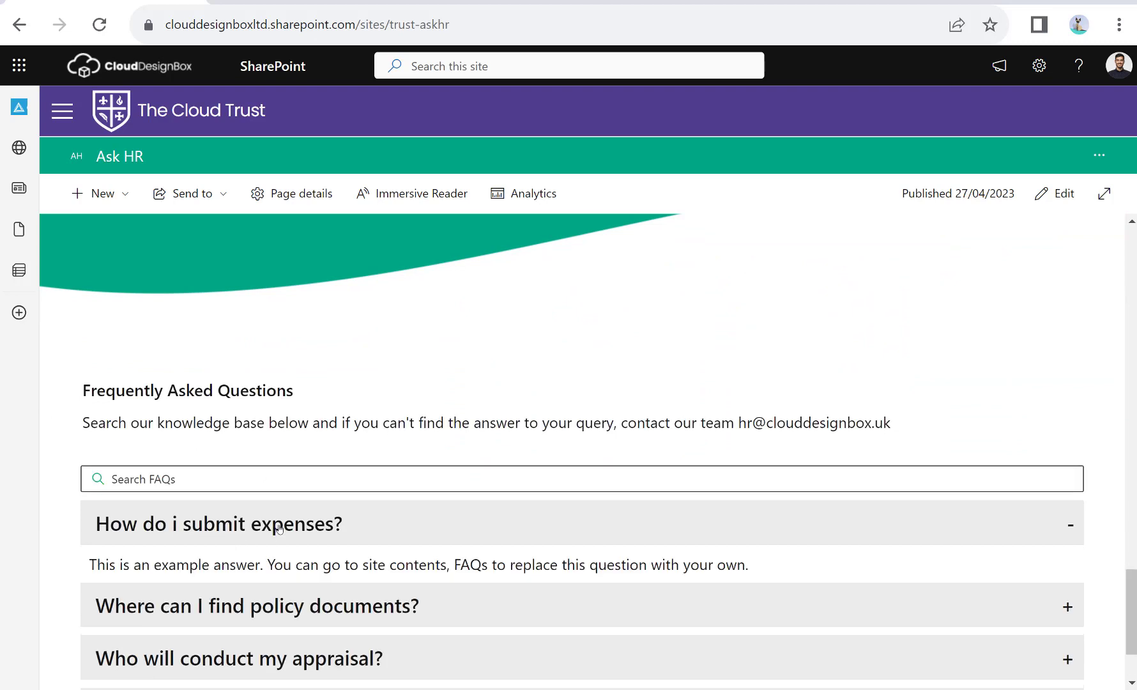
click(279, 529)
scroll(481, 334, up, 6)
scroll(475, 330, up, 8)
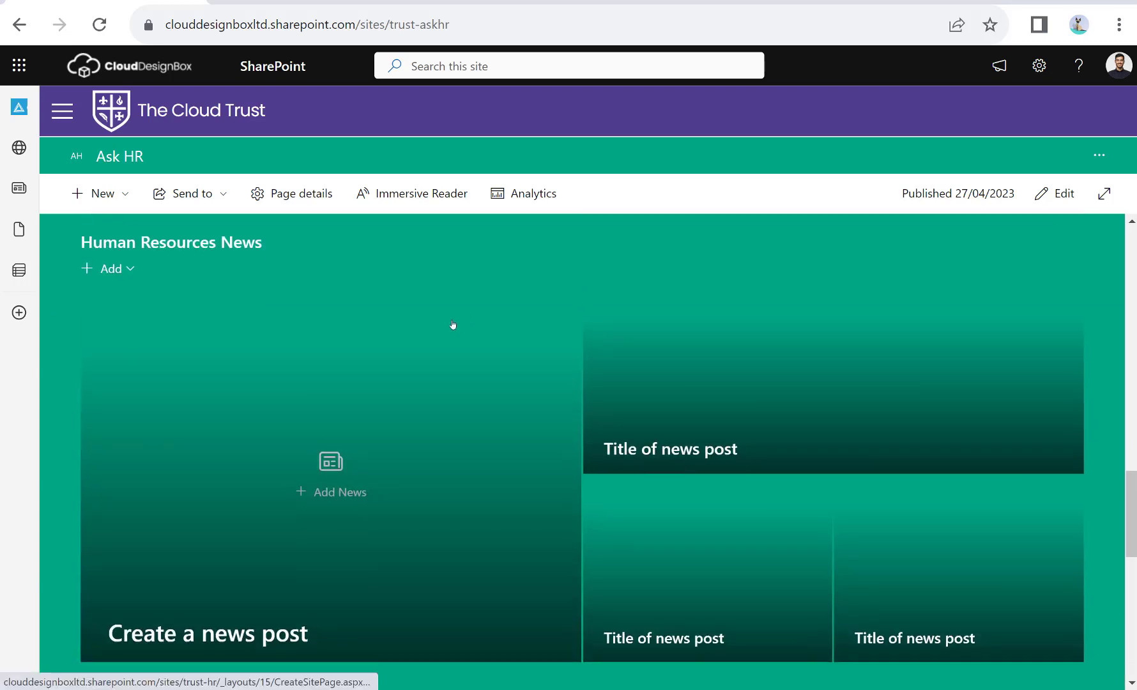
scroll(476, 330, up, 8)
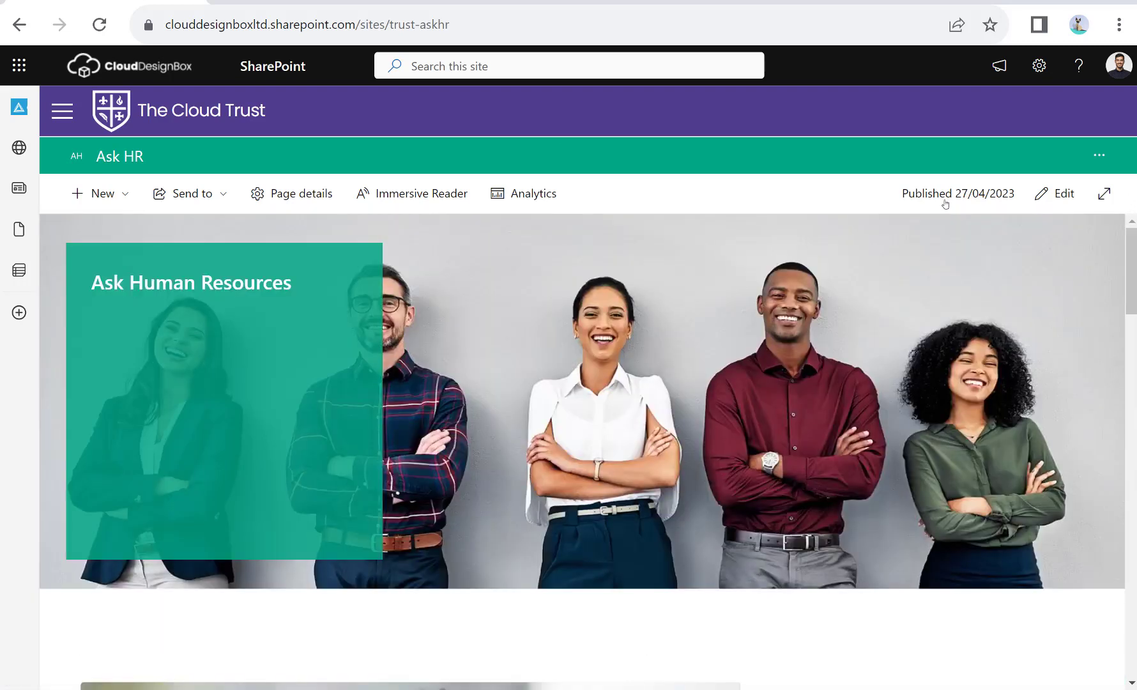
click(63, 112)
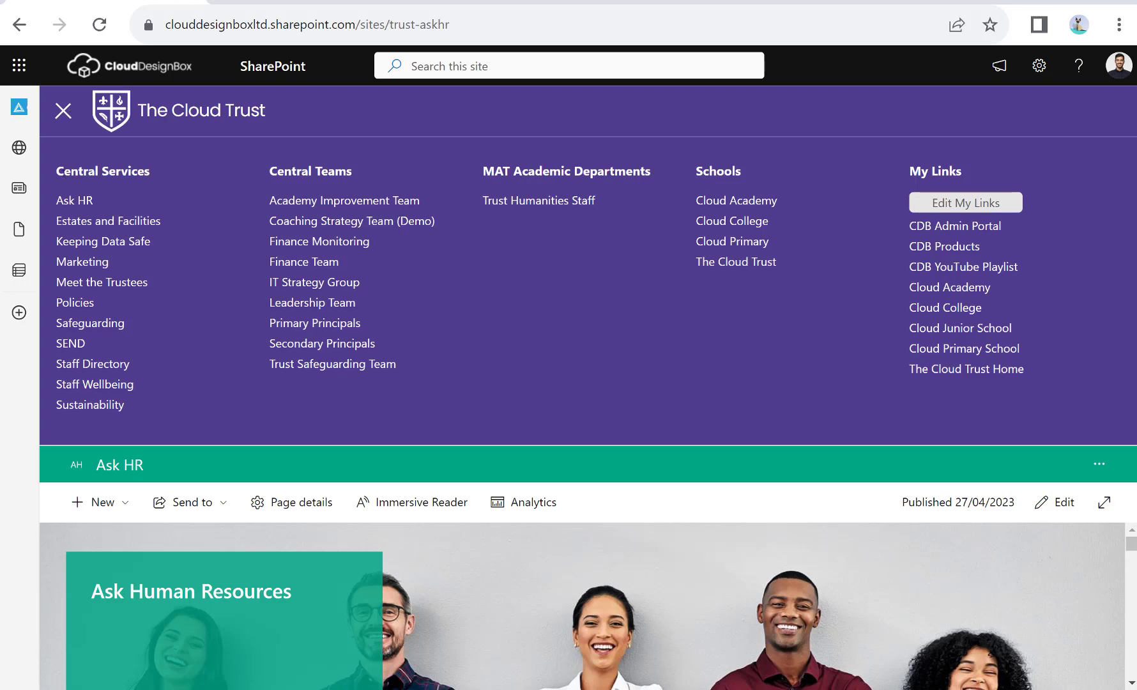
drag(55, 167, 156, 400)
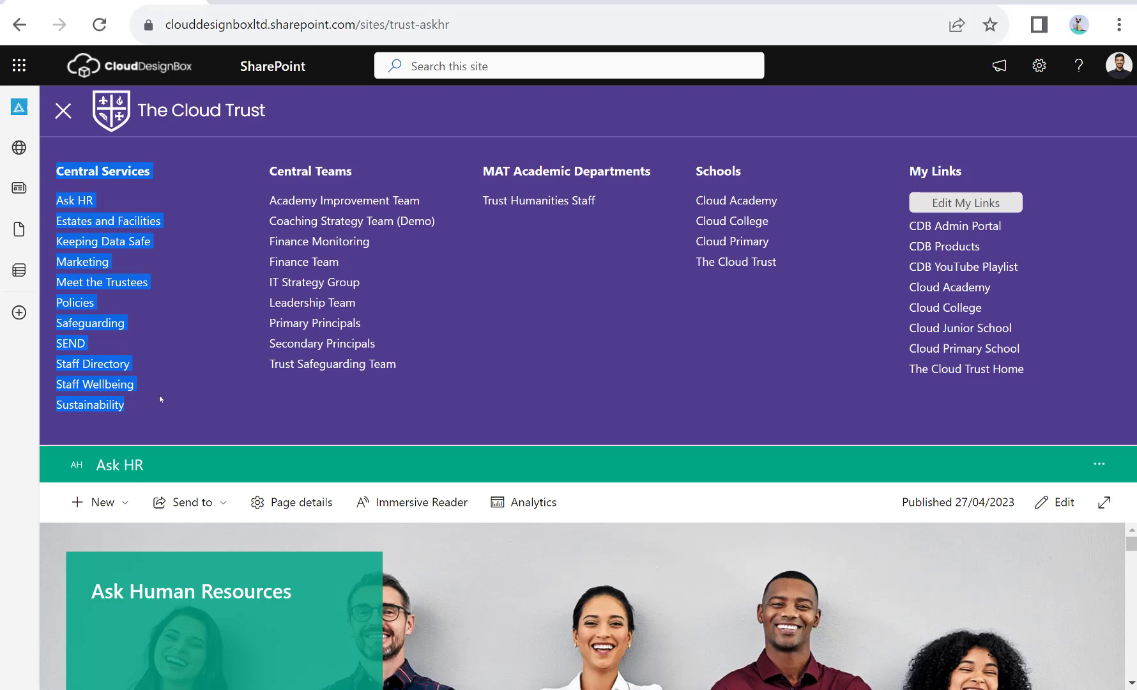
click(166, 353)
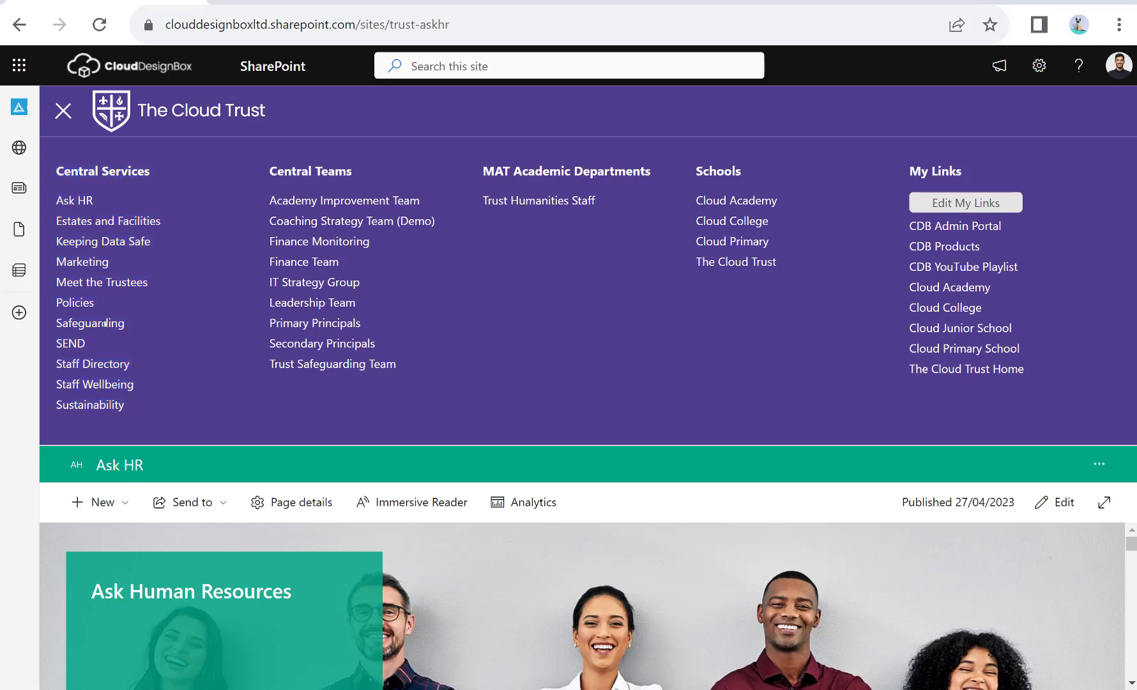
- Search the Staff Directory for a colleague by name, then view and close their profile
click(95, 370)
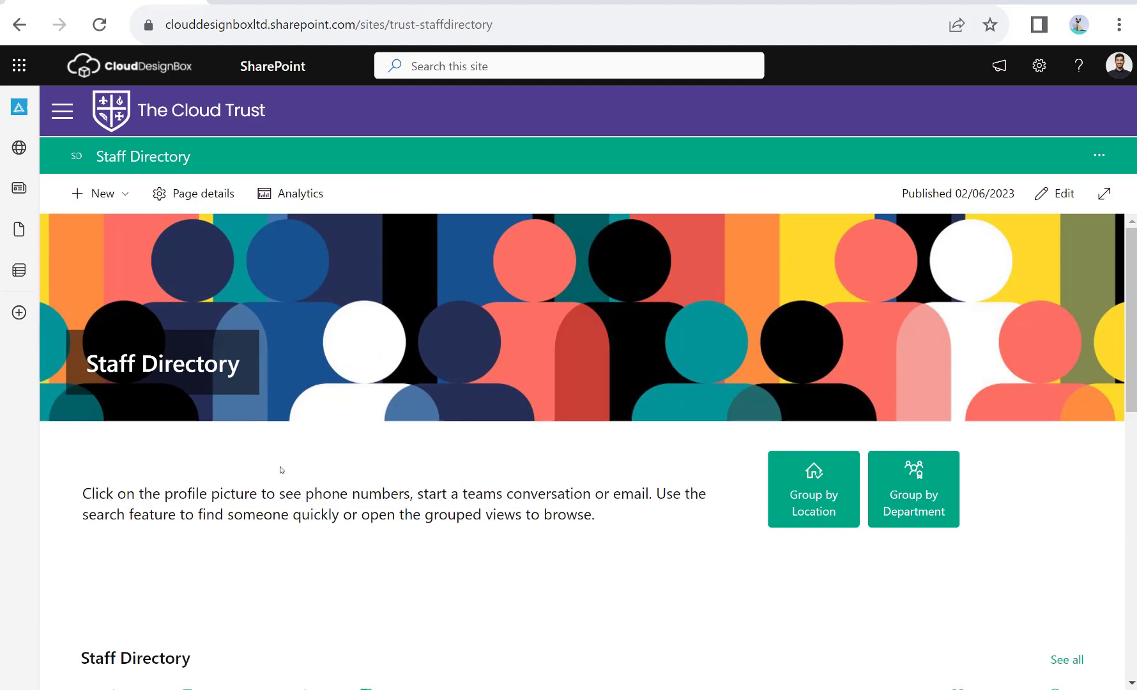
scroll(285, 474, down, 3)
click(233, 433)
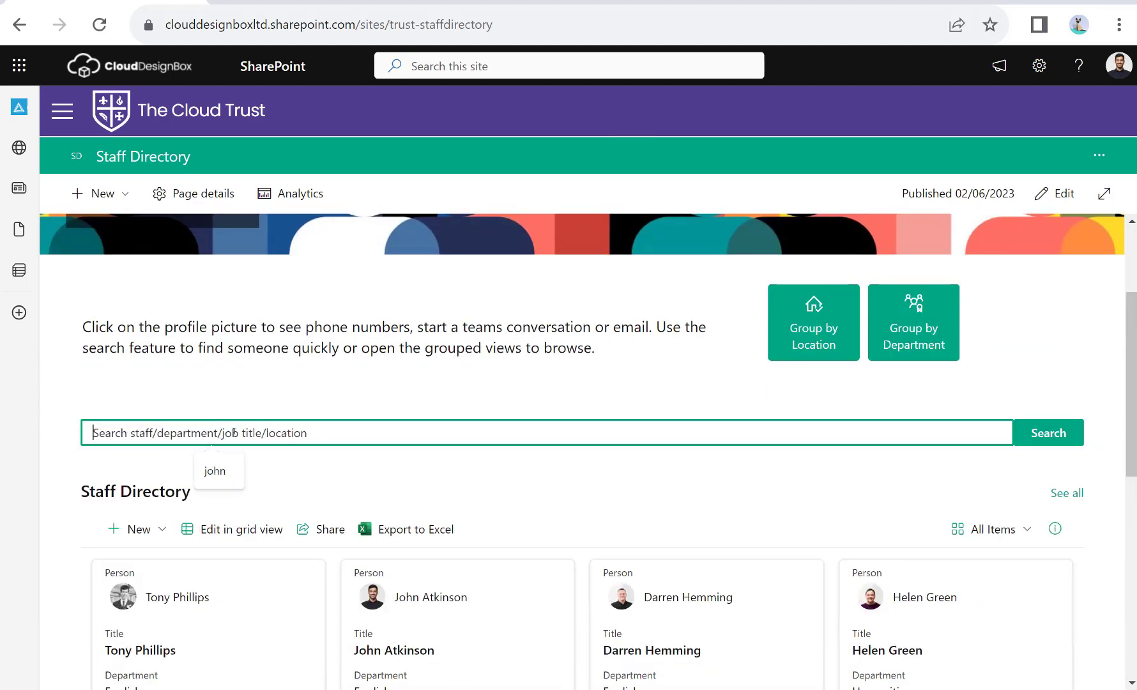
text(john)
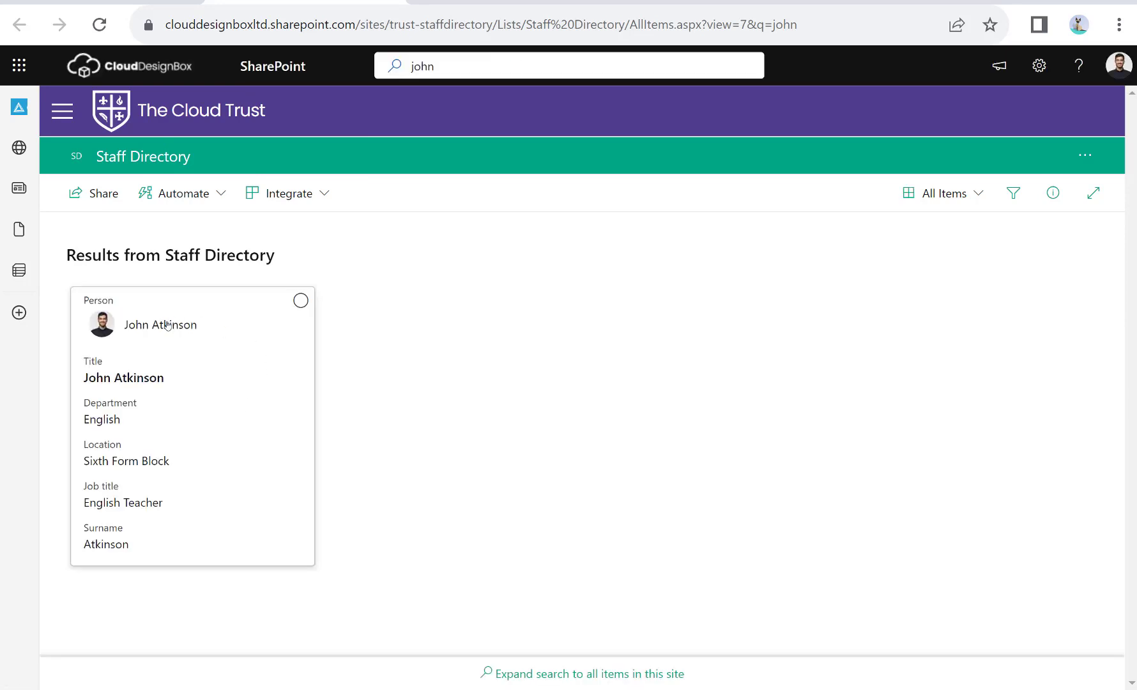
click(167, 325)
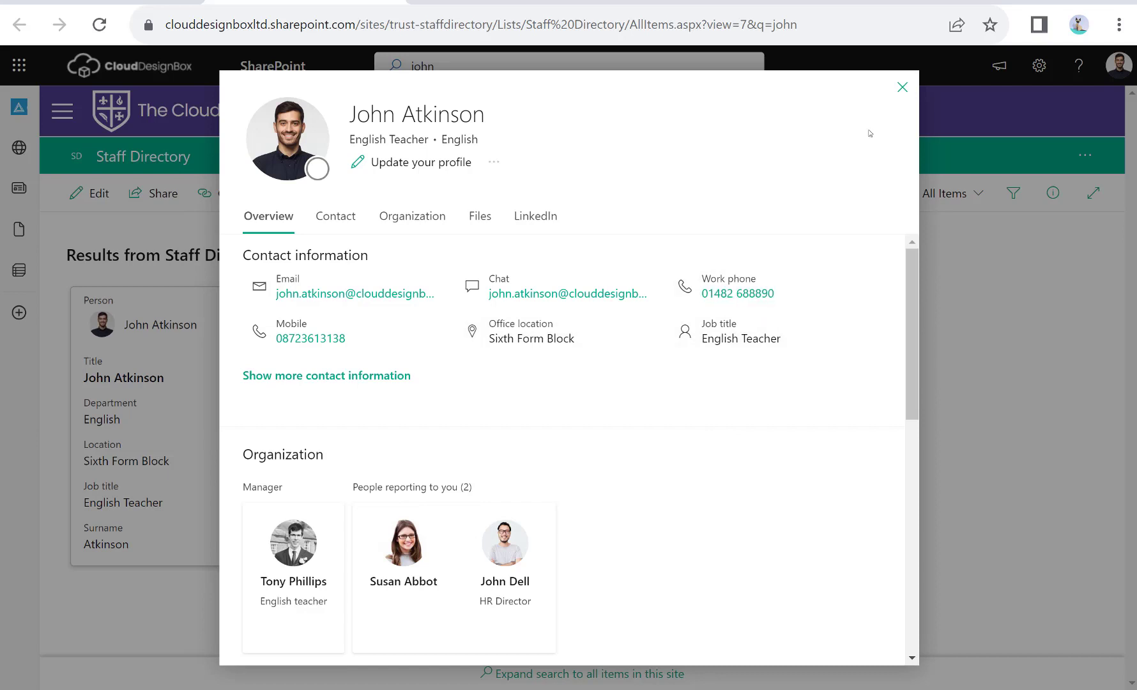
click(904, 88)
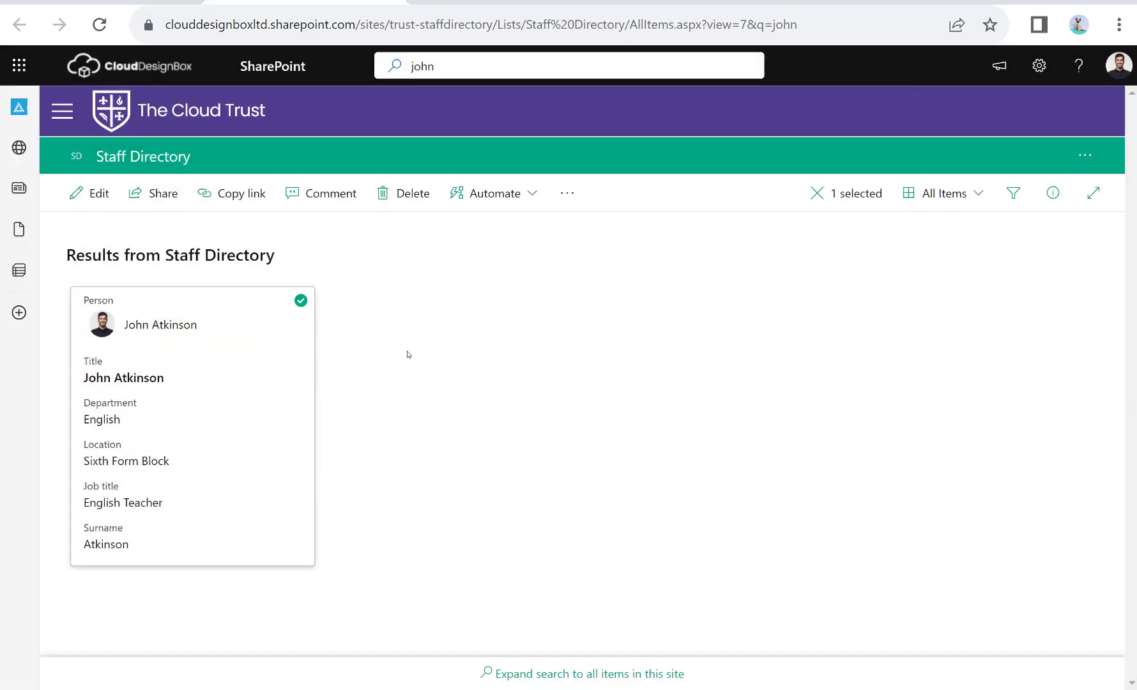
click(190, 114)
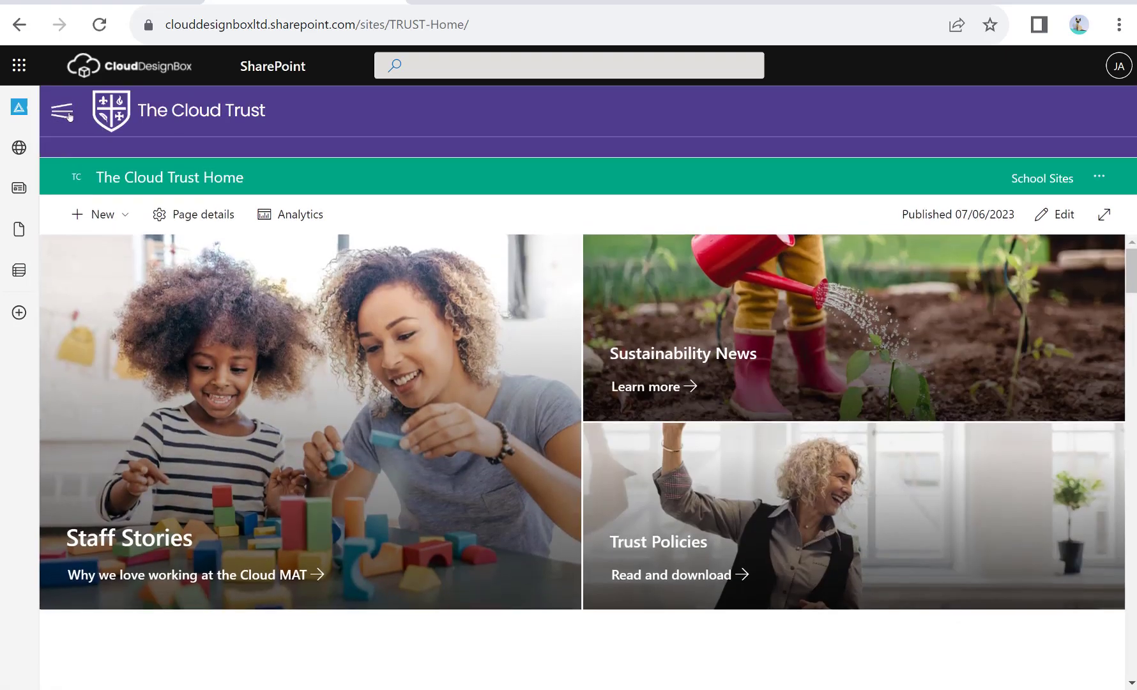
click(69, 116)
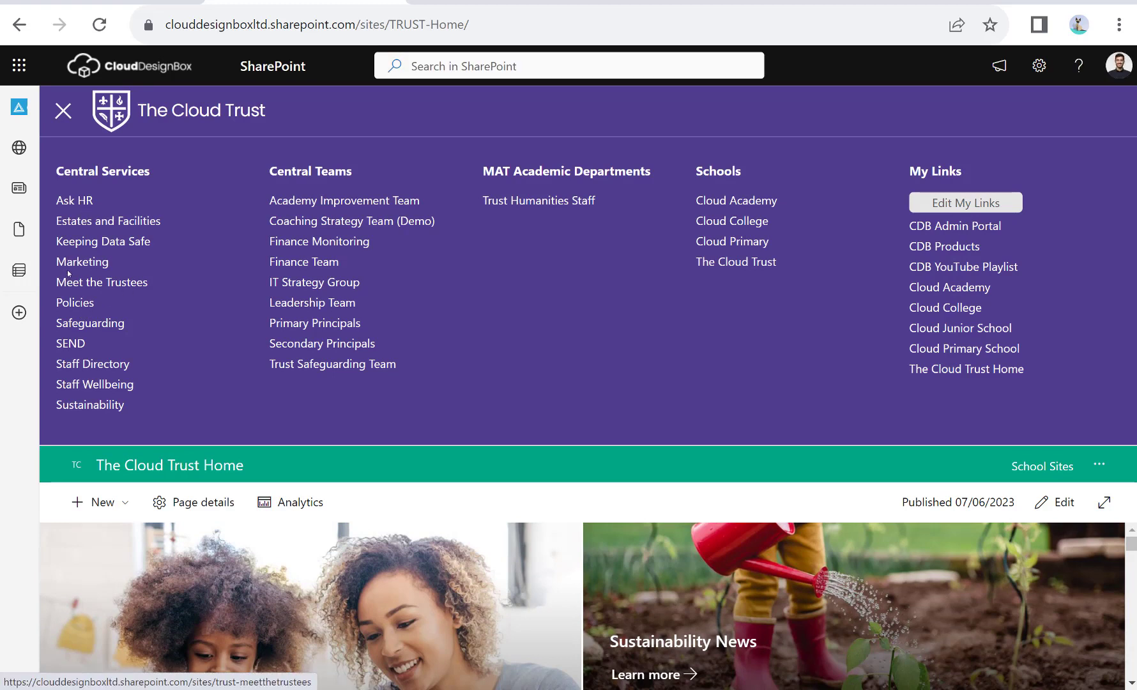
click(90, 289)
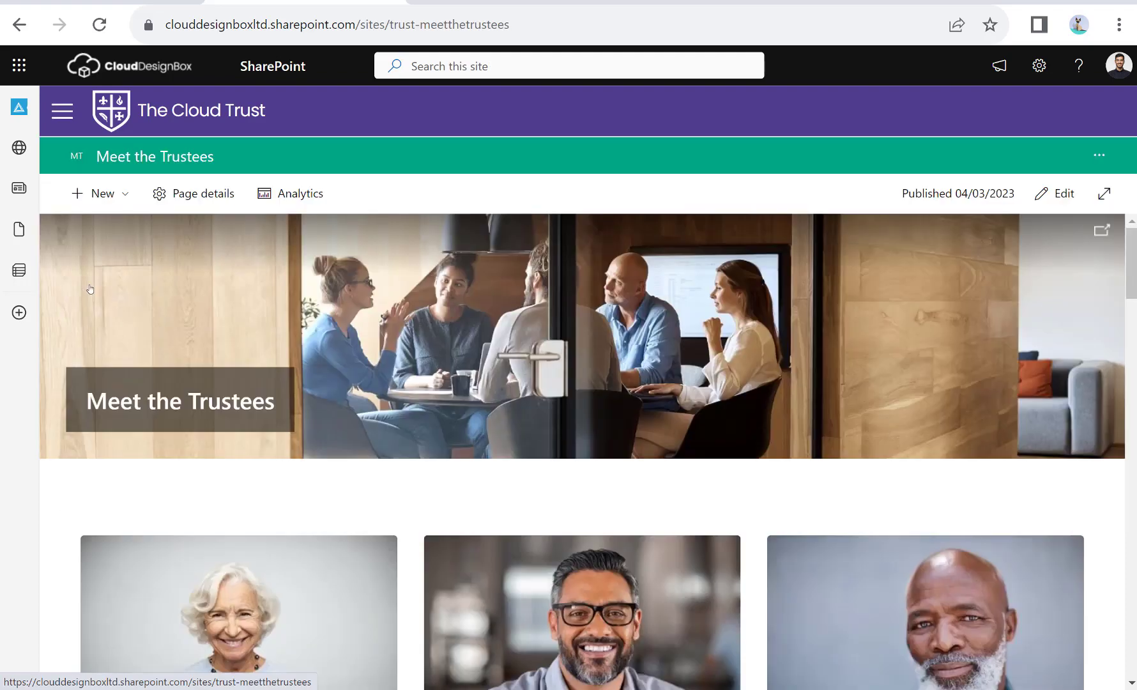
scroll(368, 389, down, 4)
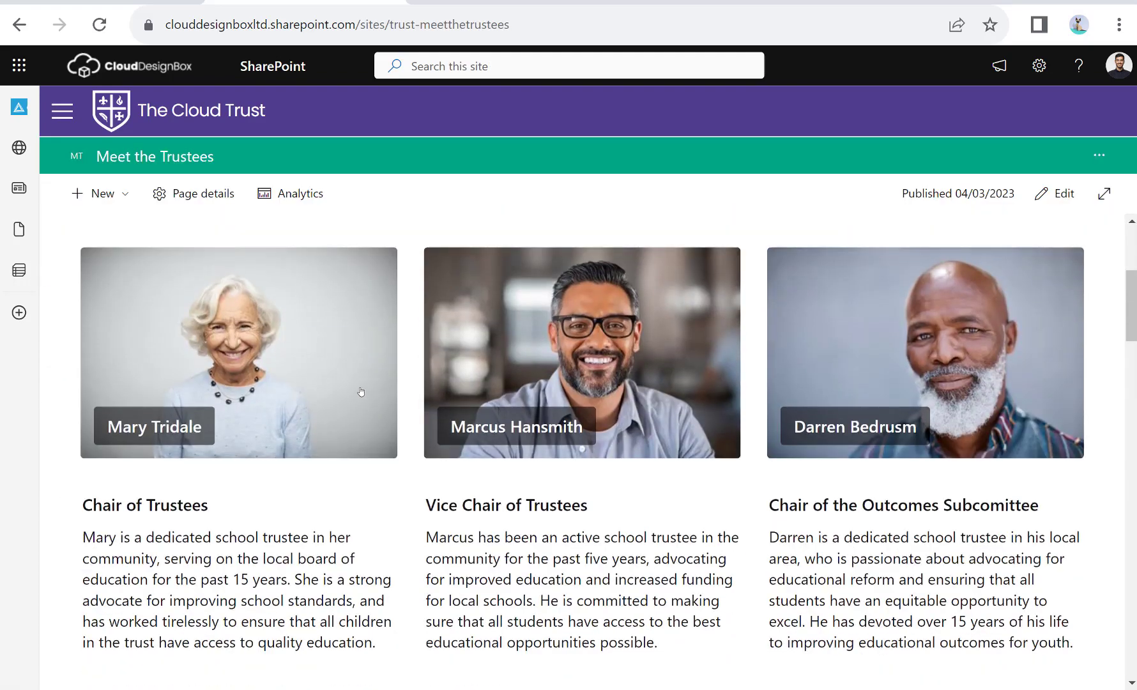
scroll(361, 391, down, 9)
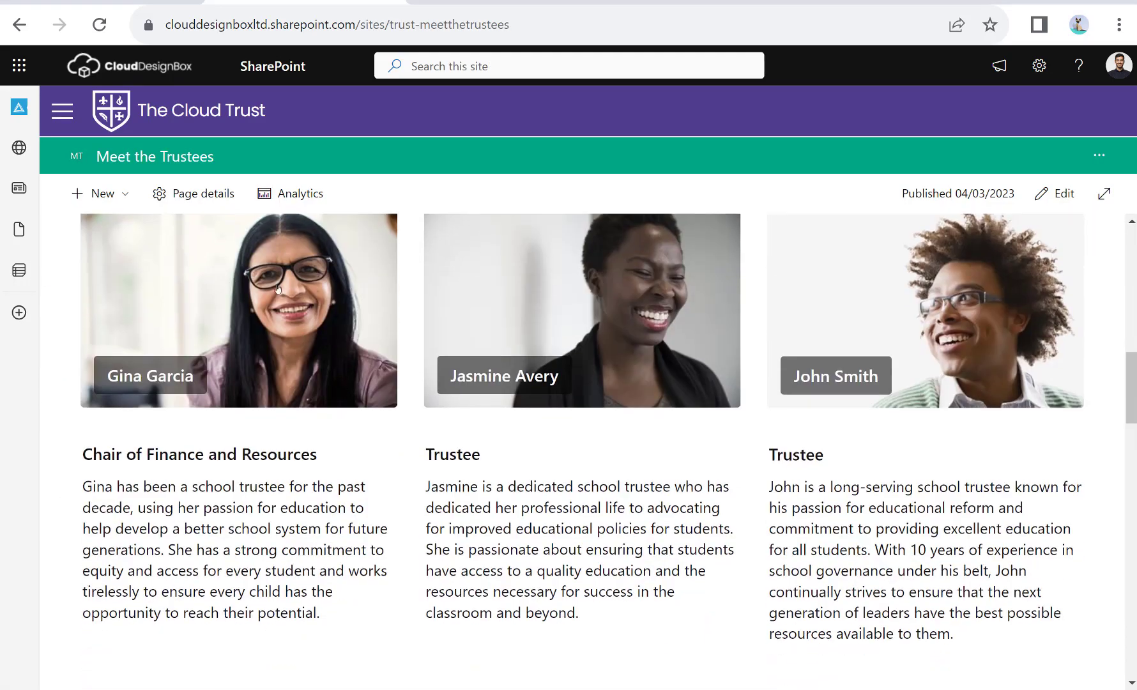
click(159, 110)
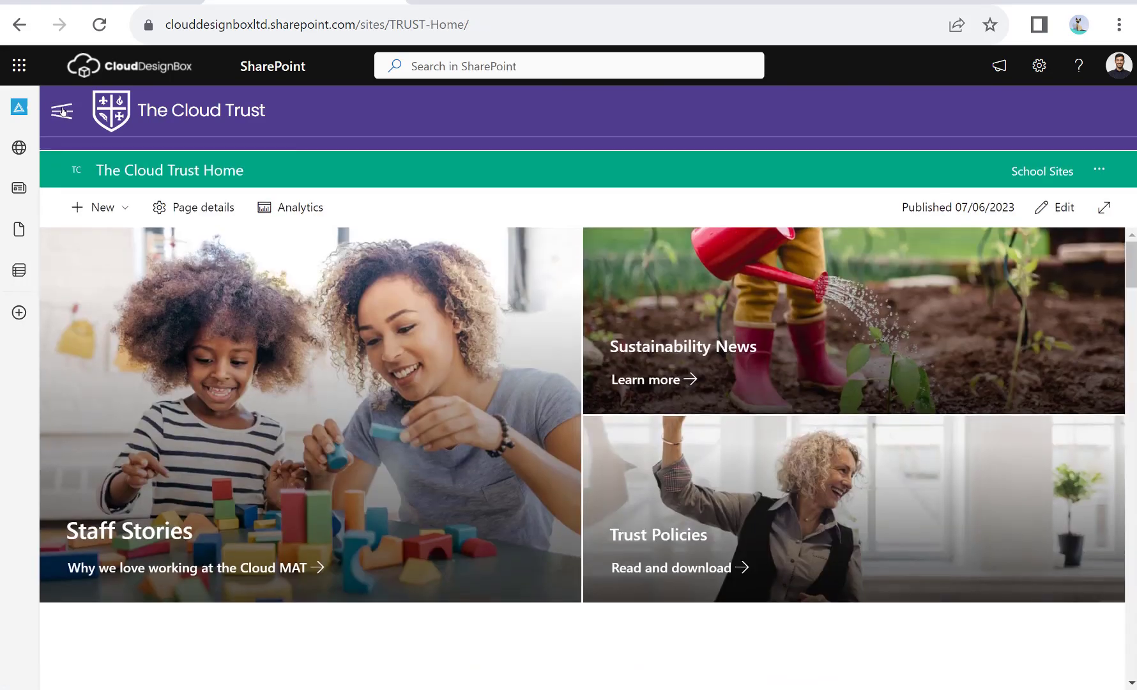
- In the mega menu, point out the Central Teams links and open Coaching Strategy Team (Demo)
click(63, 112)
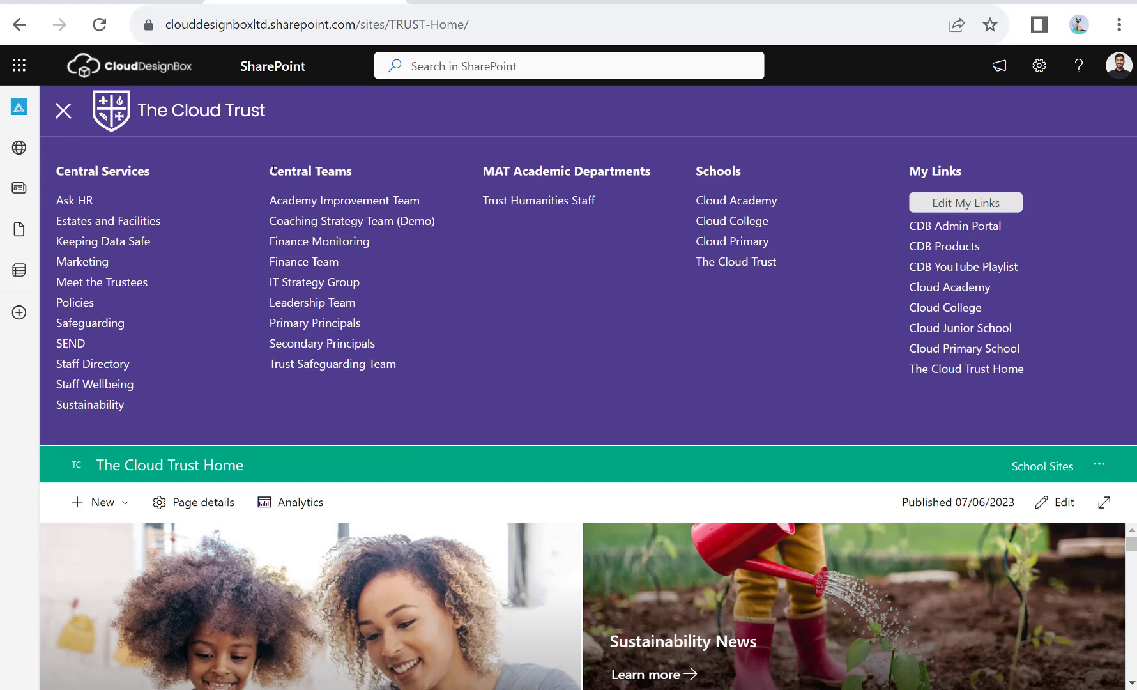
drag(273, 168, 416, 361)
click(434, 347)
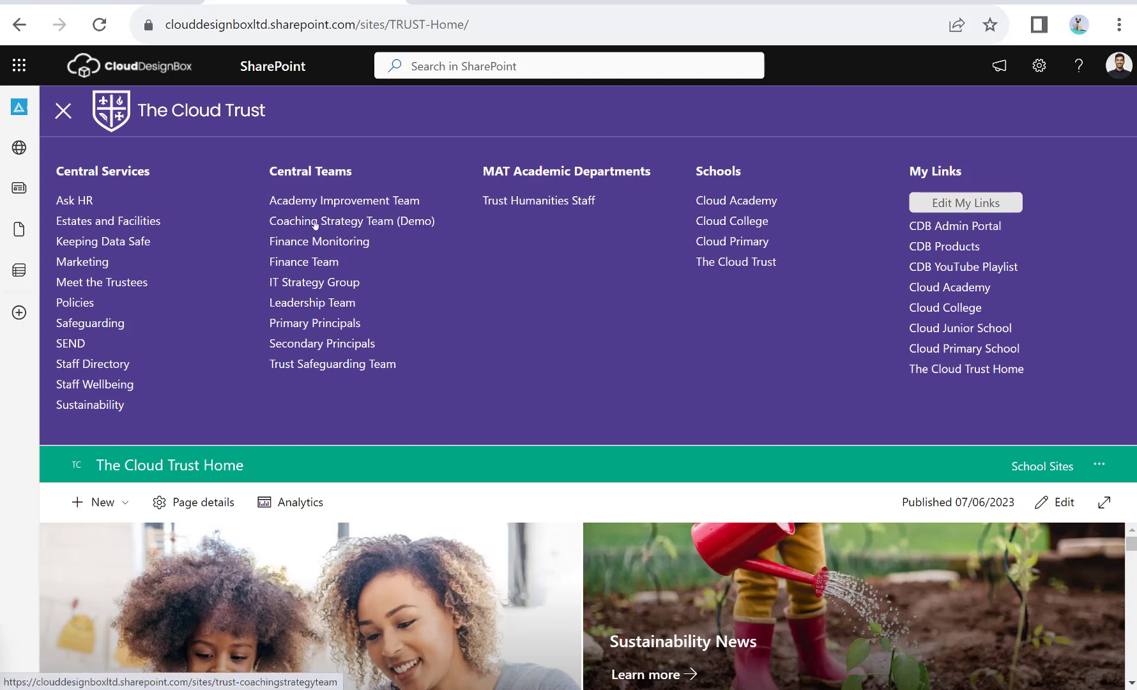
click(336, 223)
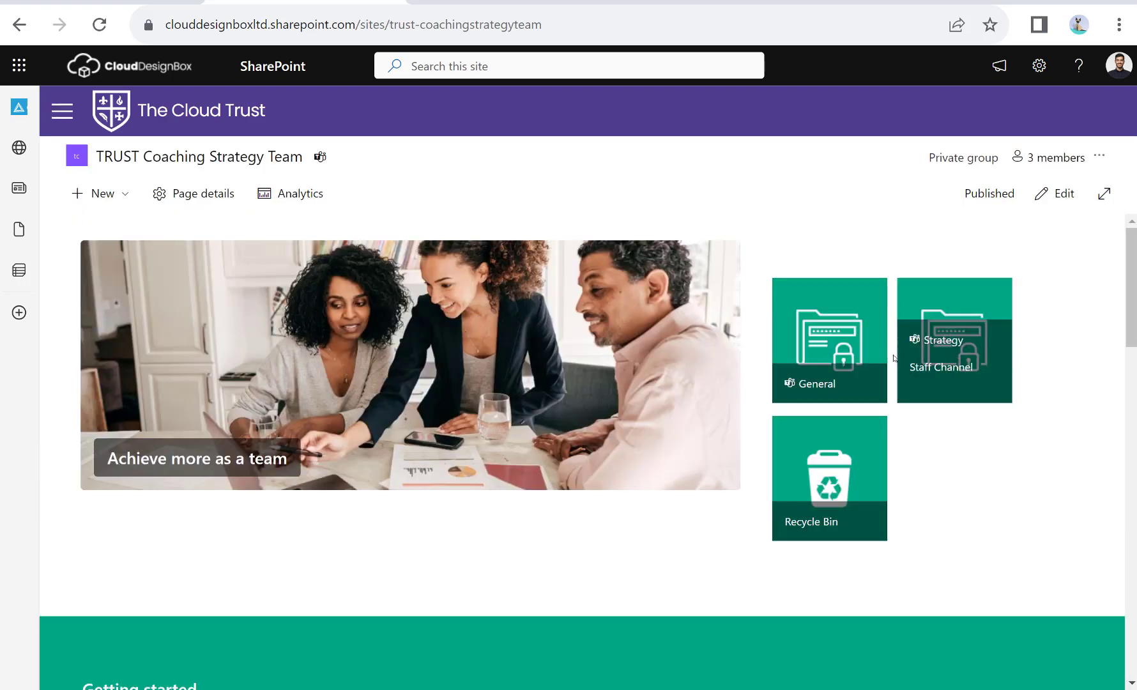
- Scroll the team site down to its Getting started links and back up
scroll(757, 390, down, 1)
scroll(310, 412, down, 3)
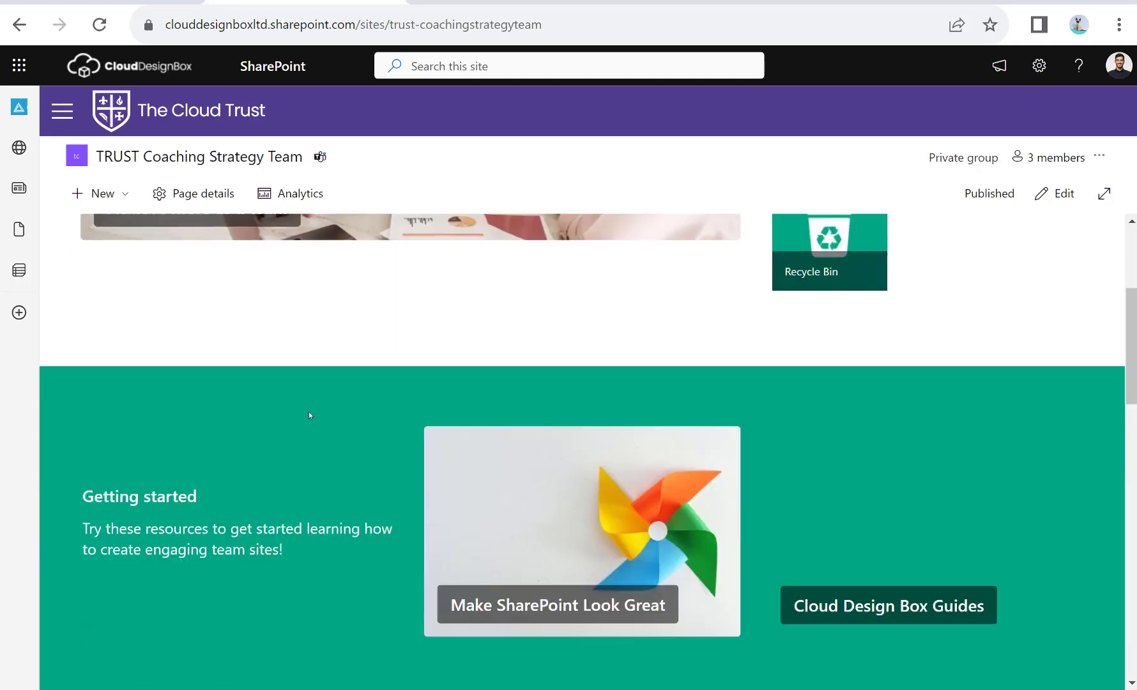
scroll(513, 415, down, 4)
scroll(515, 412, up, 8)
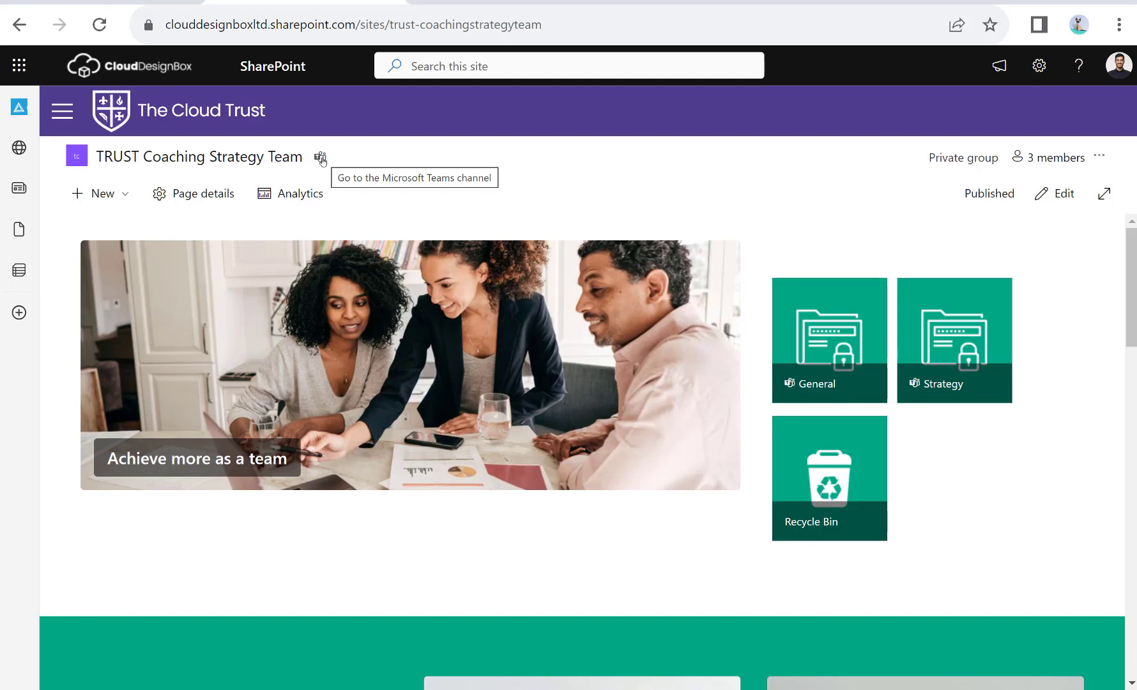
- Open the site's team in Microsoft Teams and check the Meet options without starting a meeting
click(322, 161)
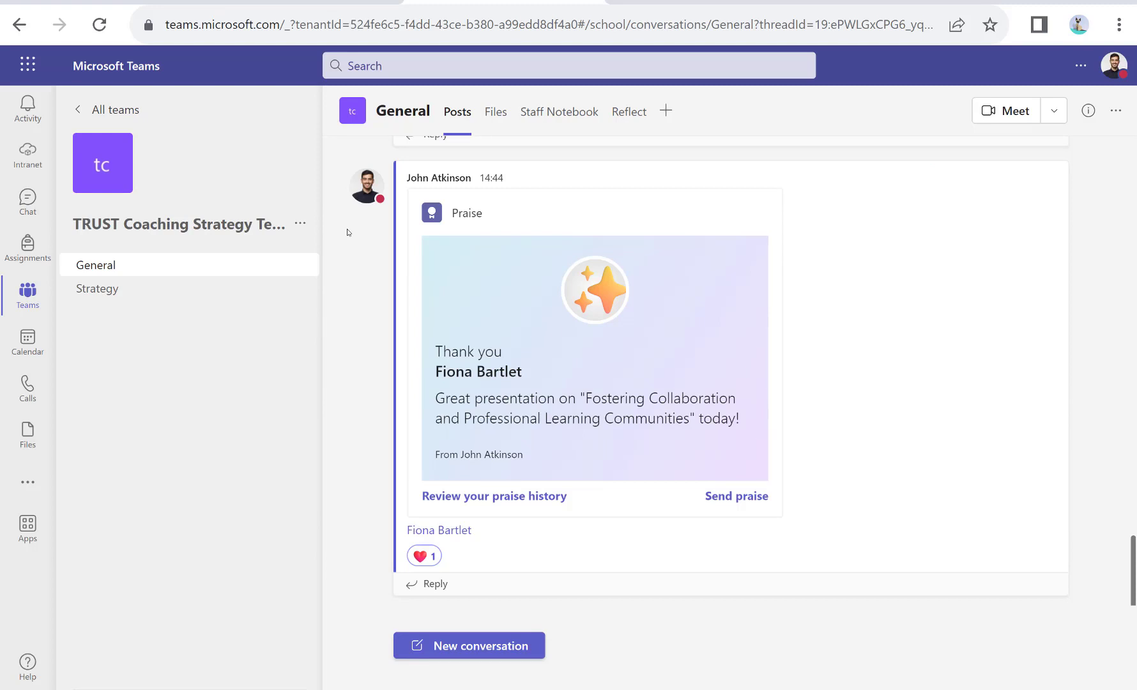
mouse_move(687, 303)
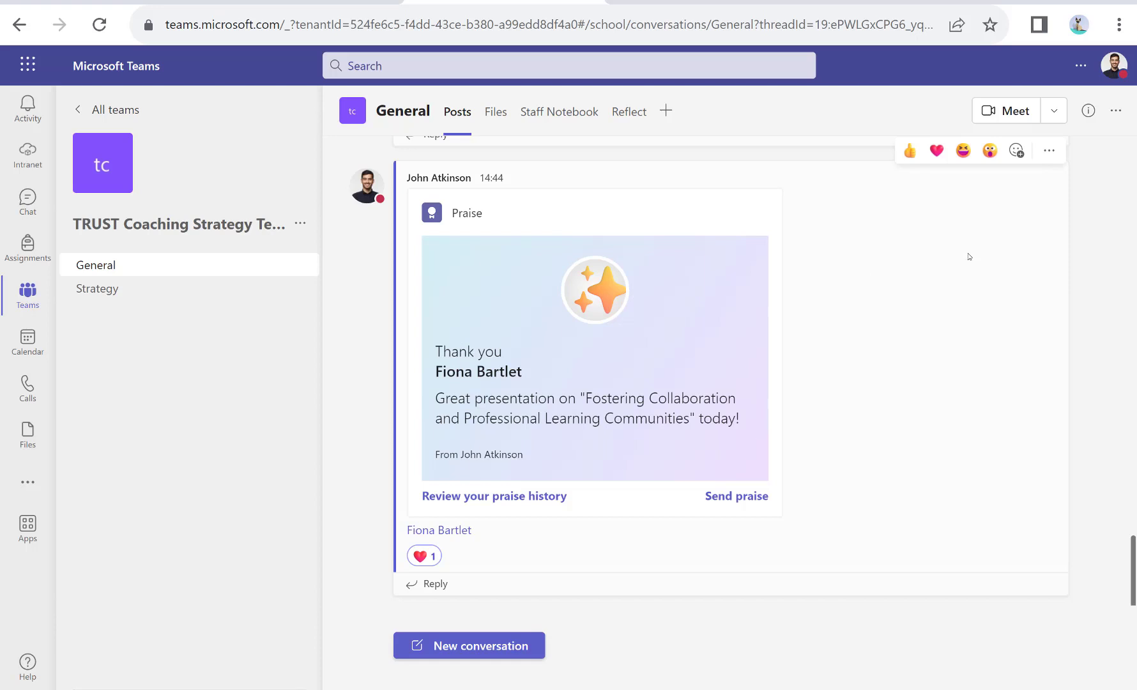
click(1054, 110)
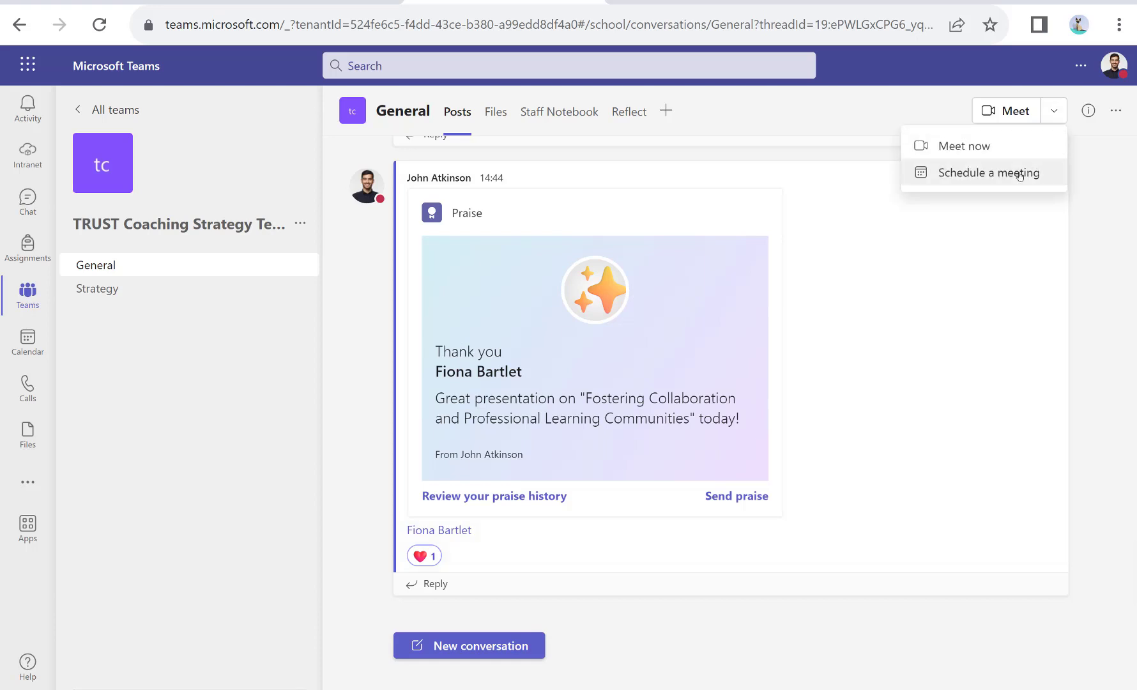
click(365, 274)
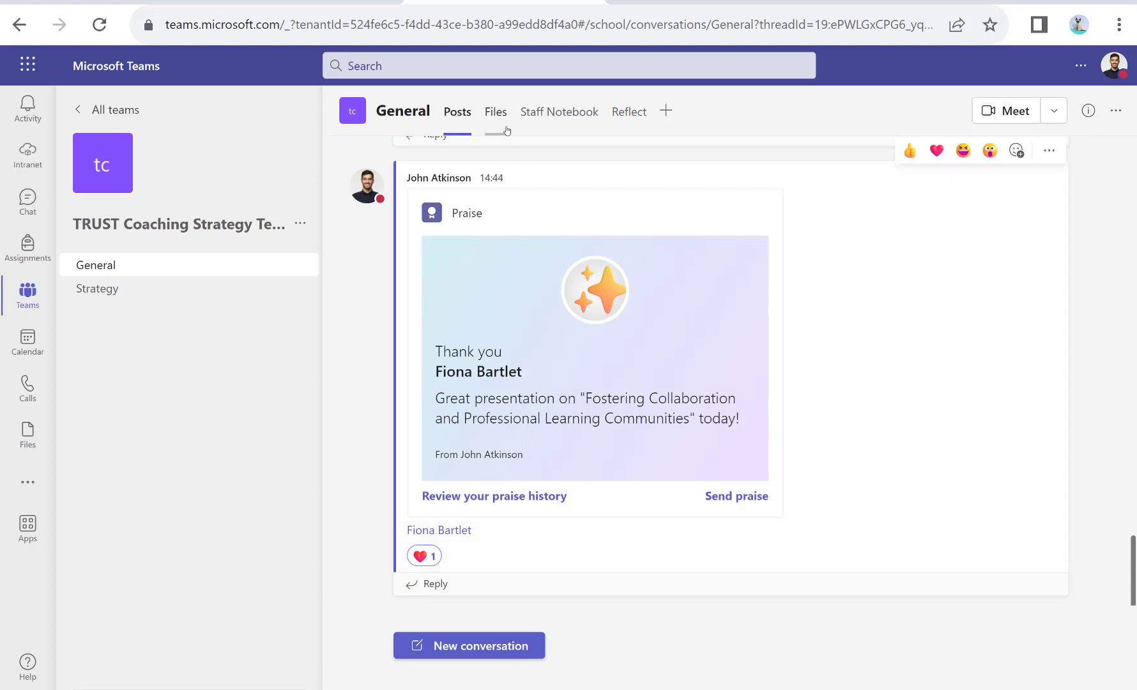
- Tour the General channel's Staff Notebook, Reflect, Posts and Files tabs
click(555, 122)
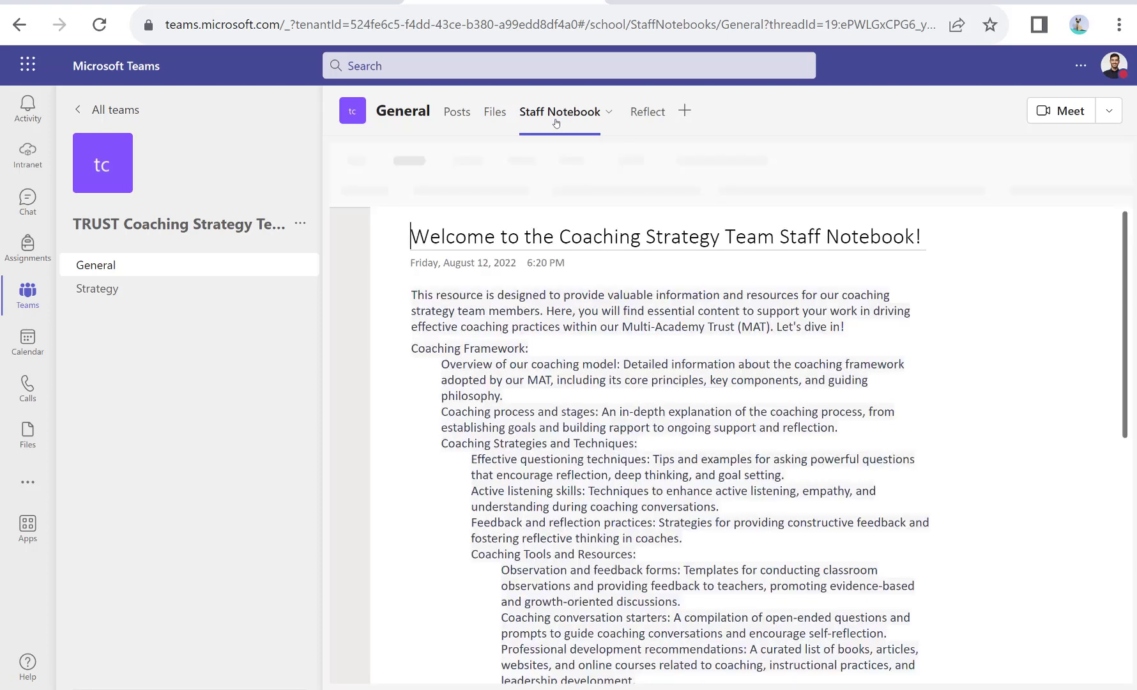
click(650, 115)
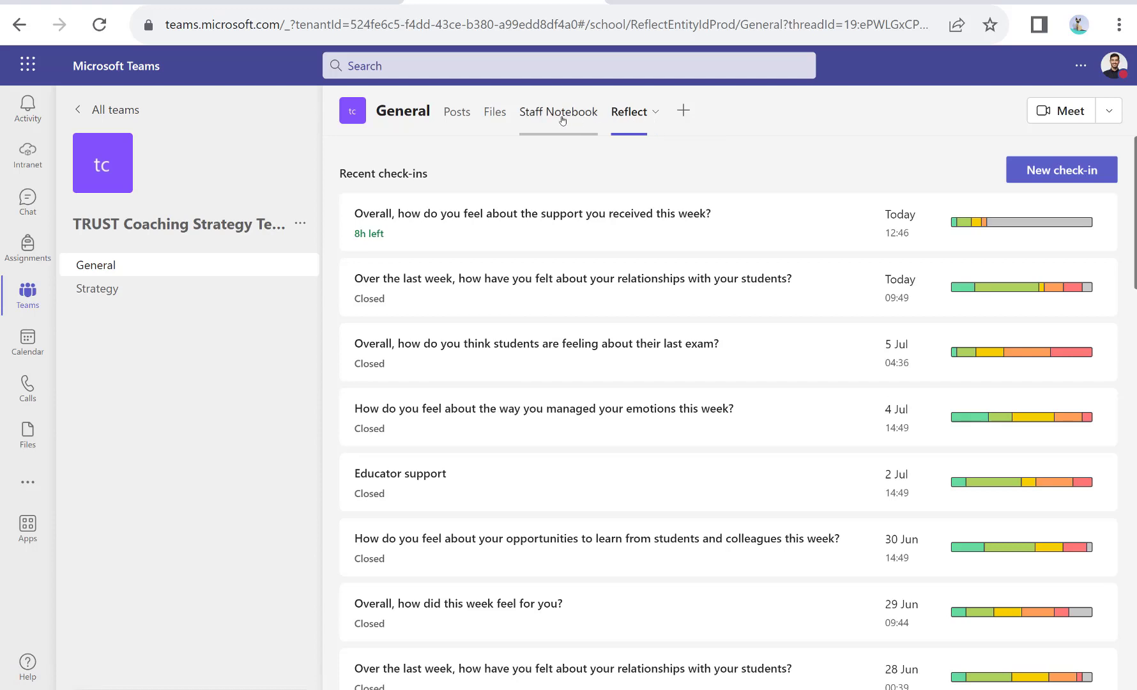
click(471, 119)
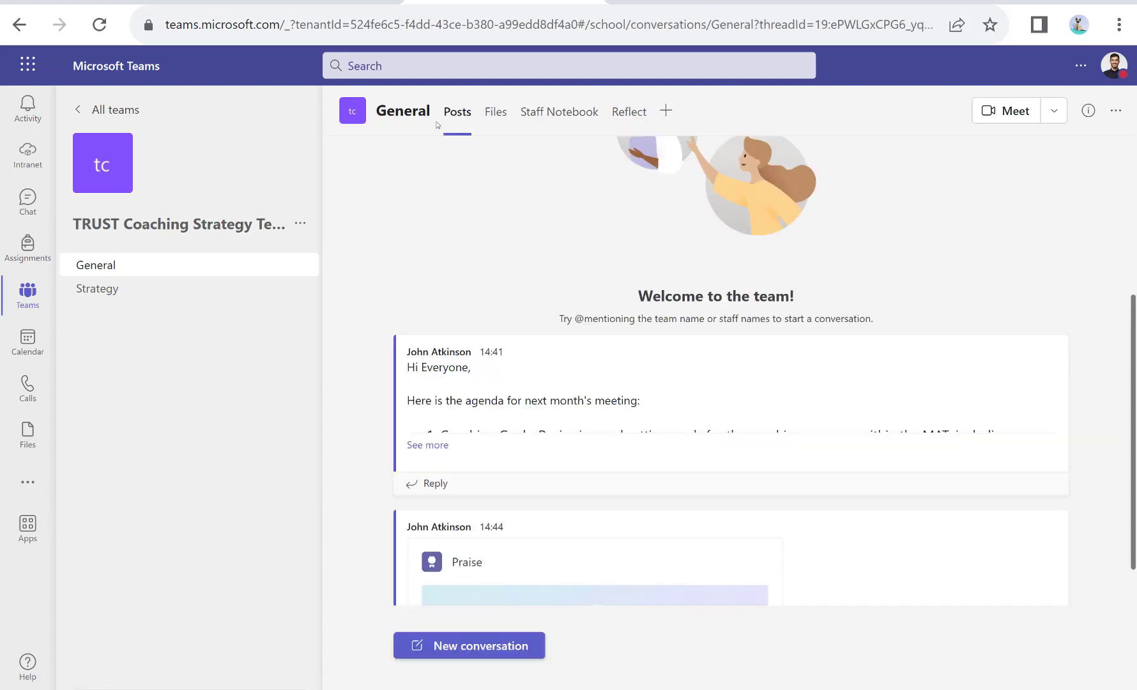
click(500, 121)
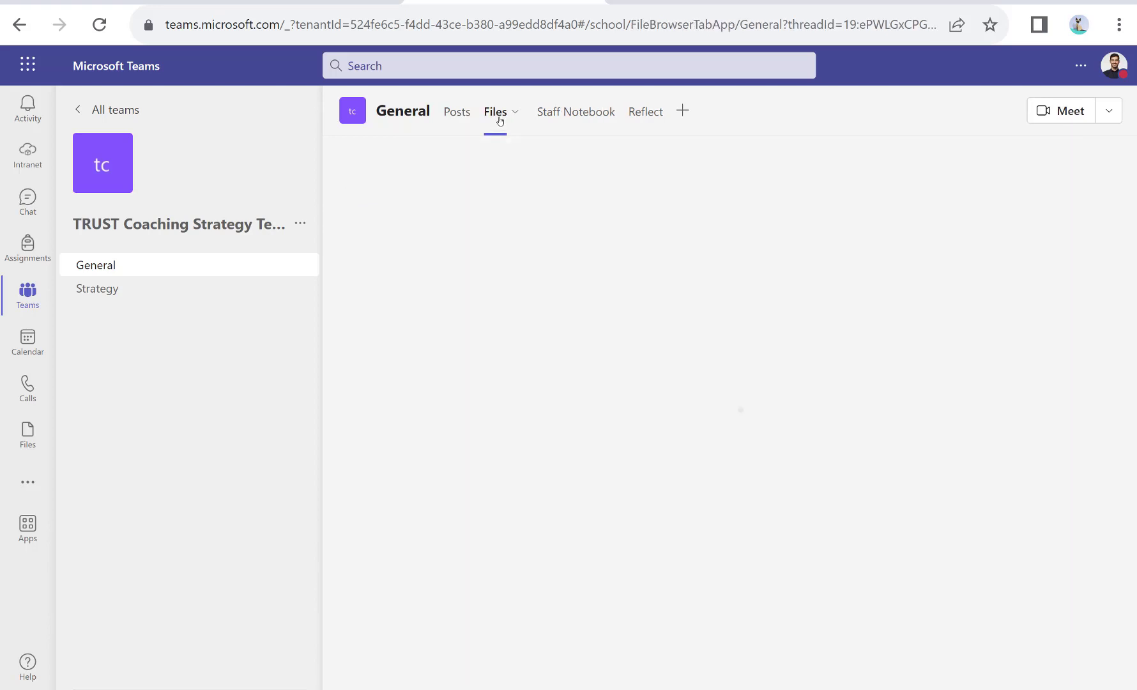
- Switch to the Strategy channel and view its shared files
click(205, 287)
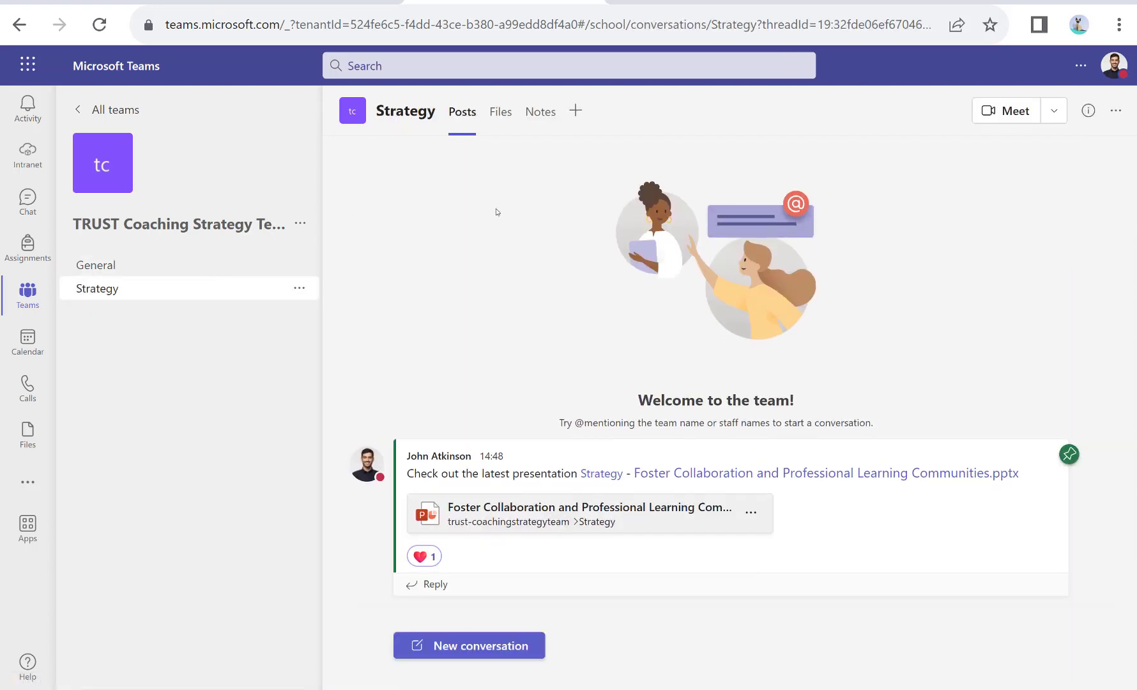
click(501, 113)
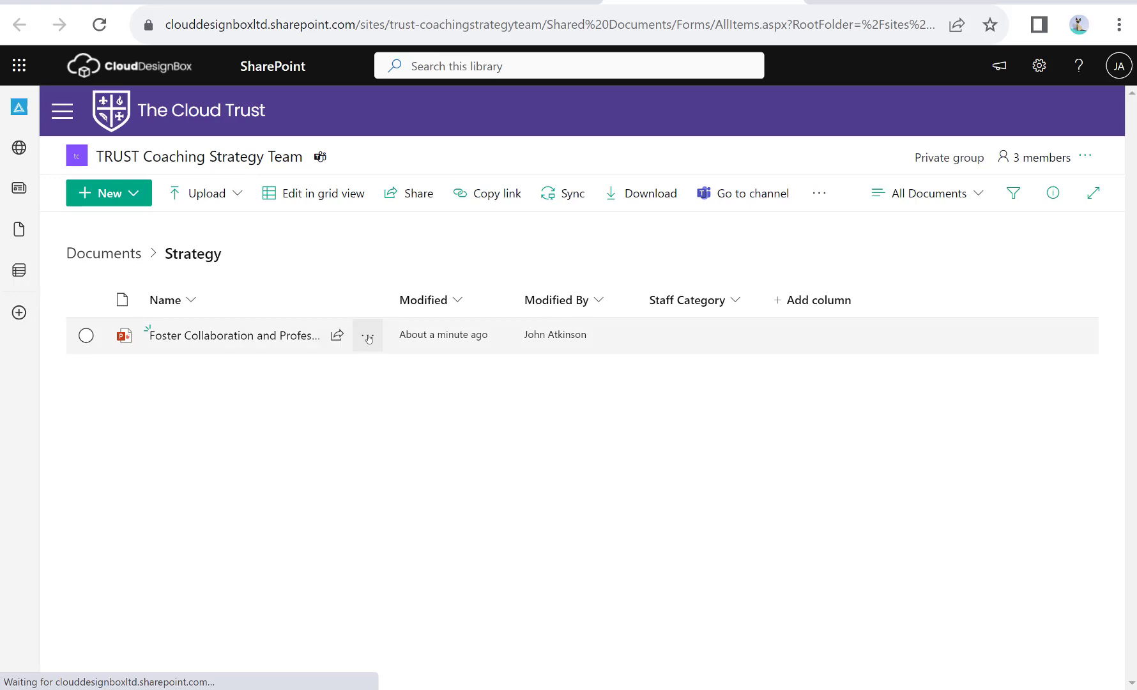
- Check the presentation's file actions without choosing one, then open The Cloud Trust site menu
click(369, 338)
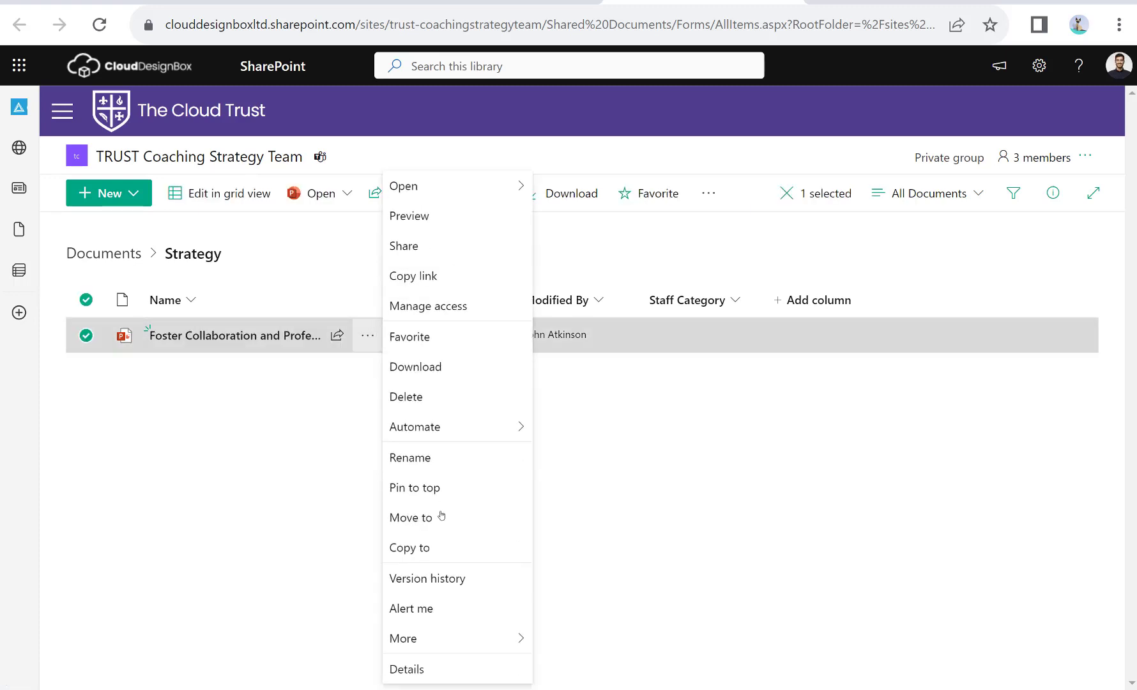
click(281, 462)
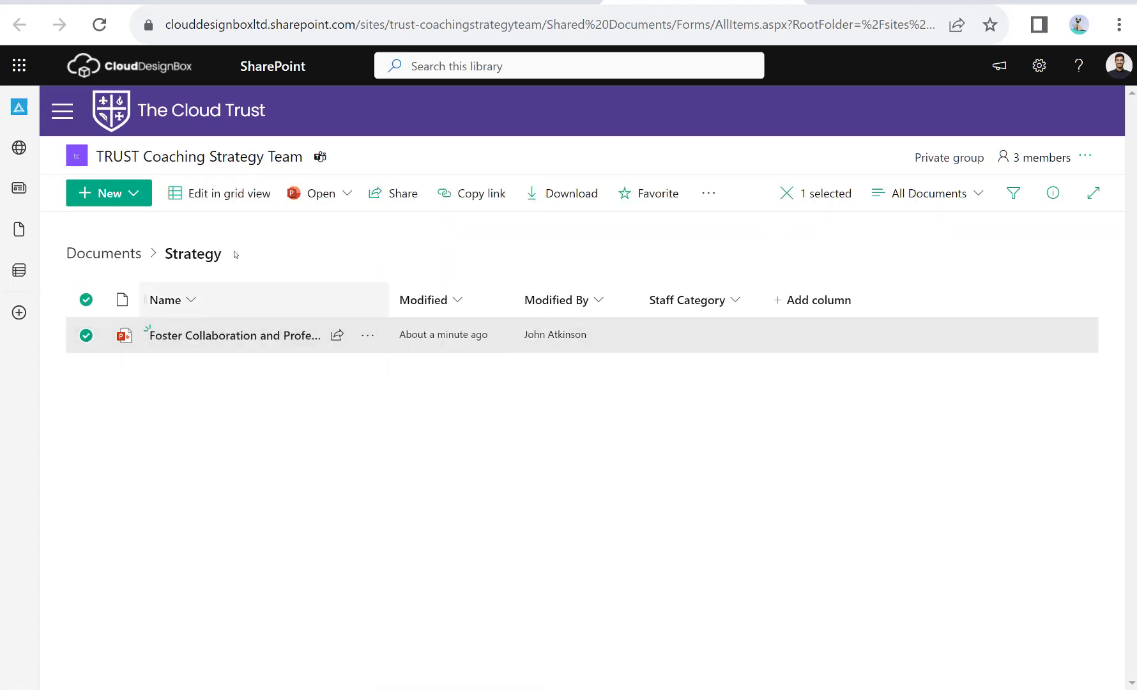
click(62, 112)
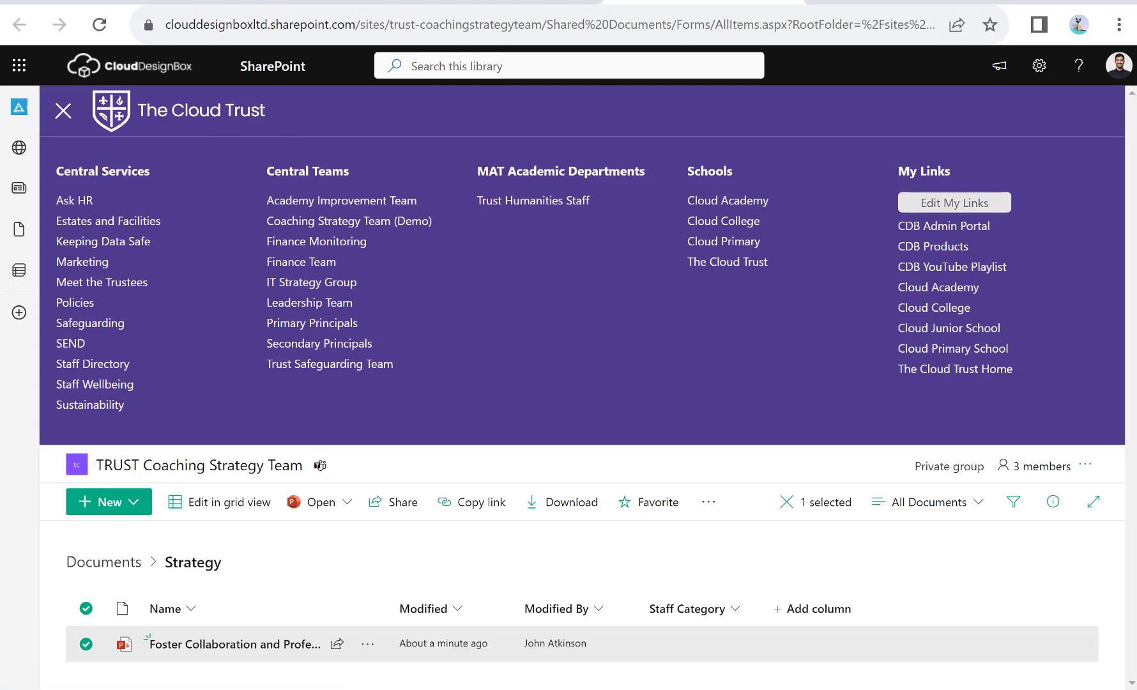
- Highlight the MAT Academic Departments section, then go back to The Cloud Trust home site
drag(489, 171, 611, 205)
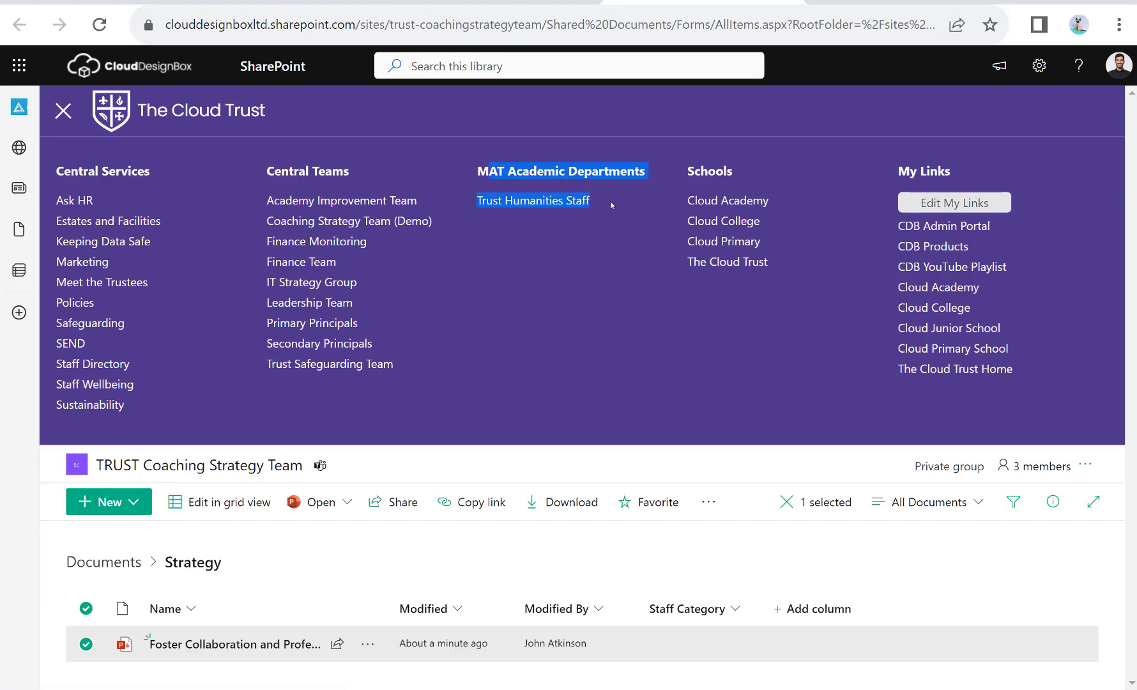
click(607, 211)
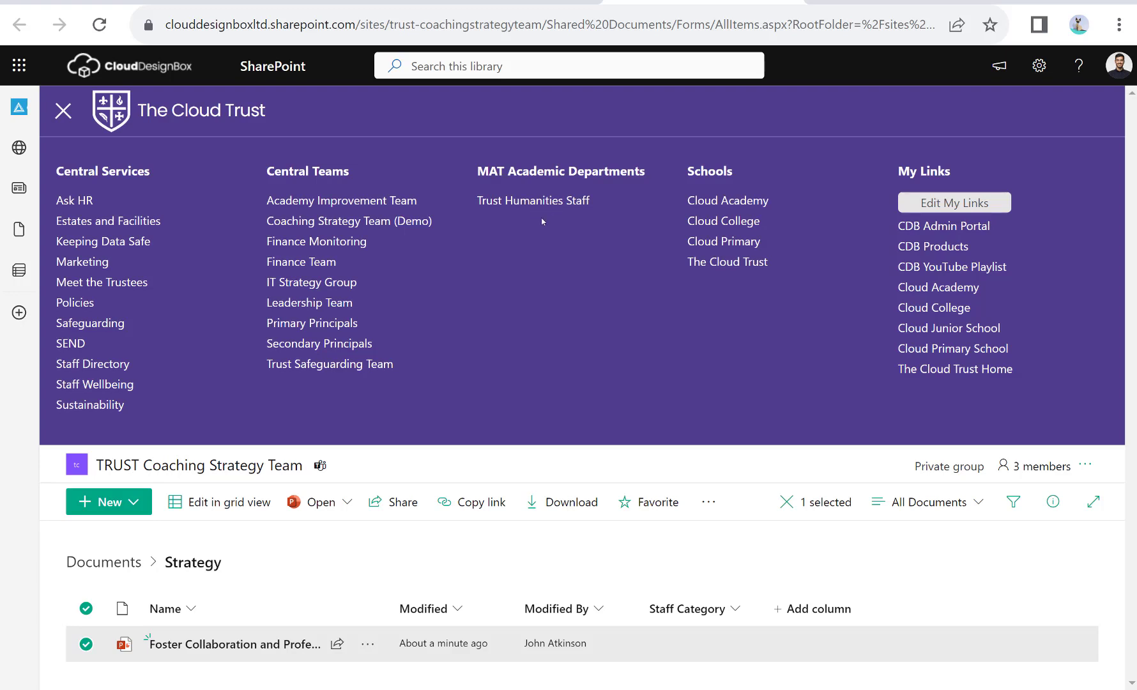
click(135, 115)
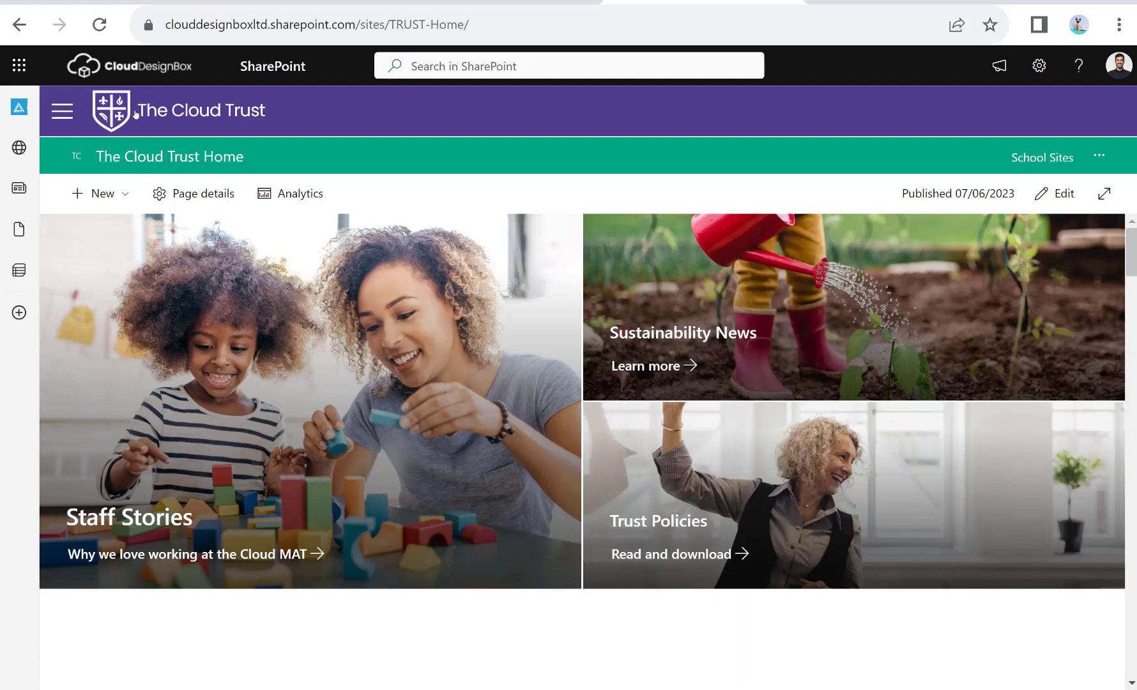
- Switch back to the Teams browser tab showing the Strategy channel's files
key(ctrl+shift+Tab)
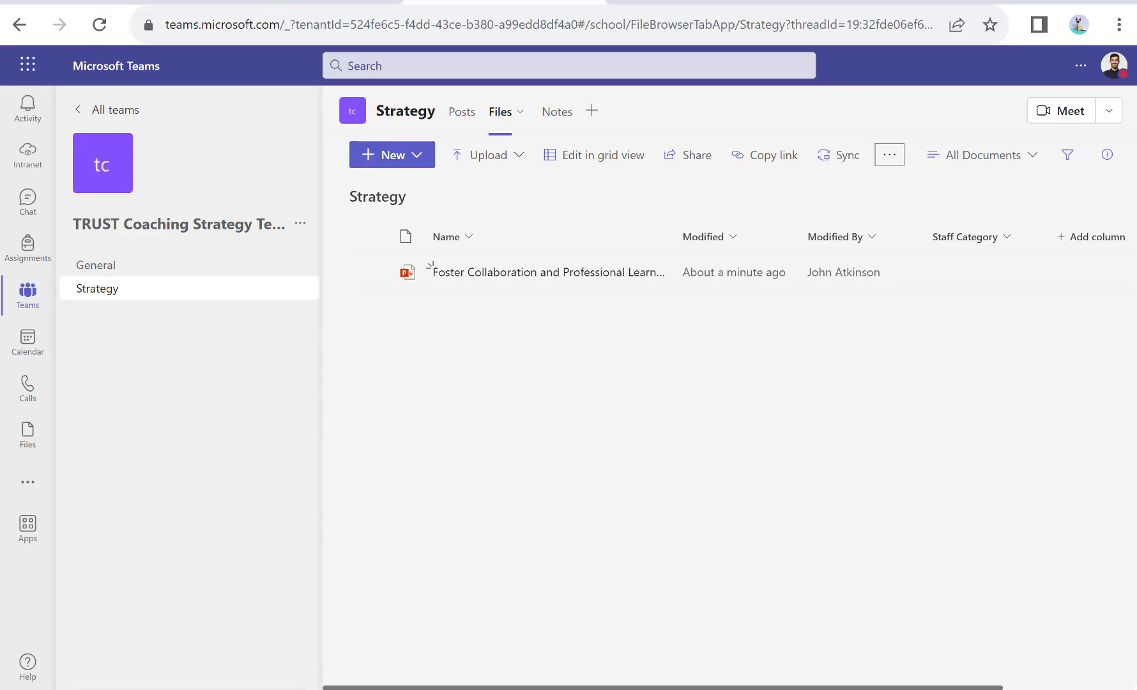
- Open the Intranet app from the Teams left rail to show the Cloud Academy Demo home page
click(31, 156)
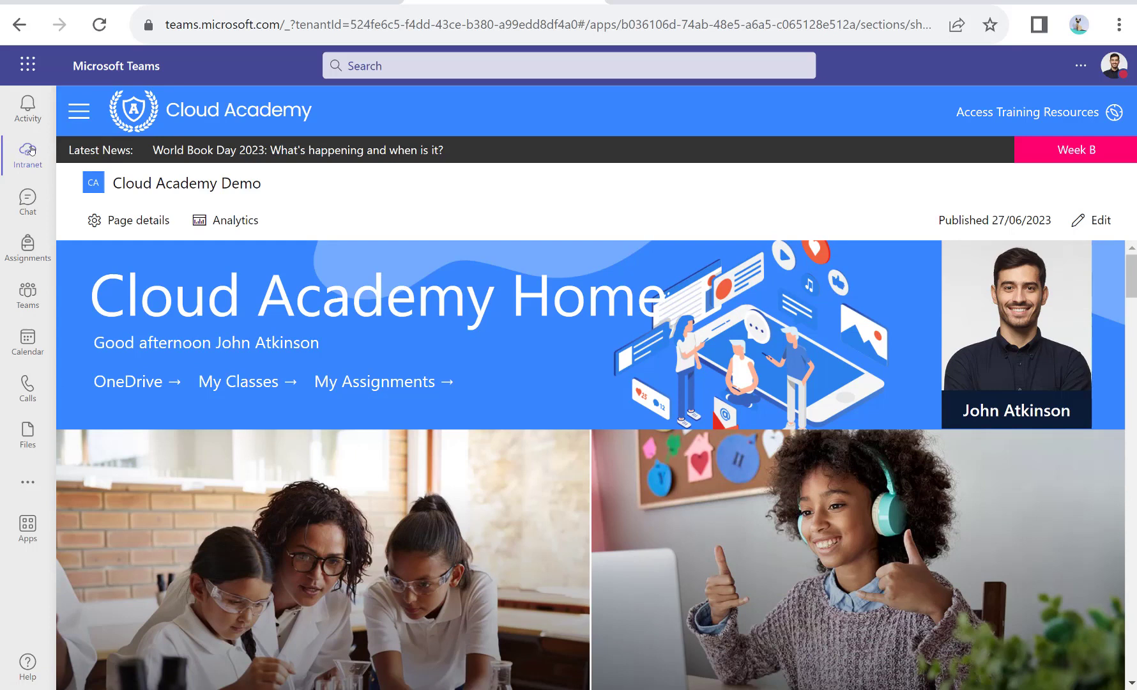
click(29, 150)
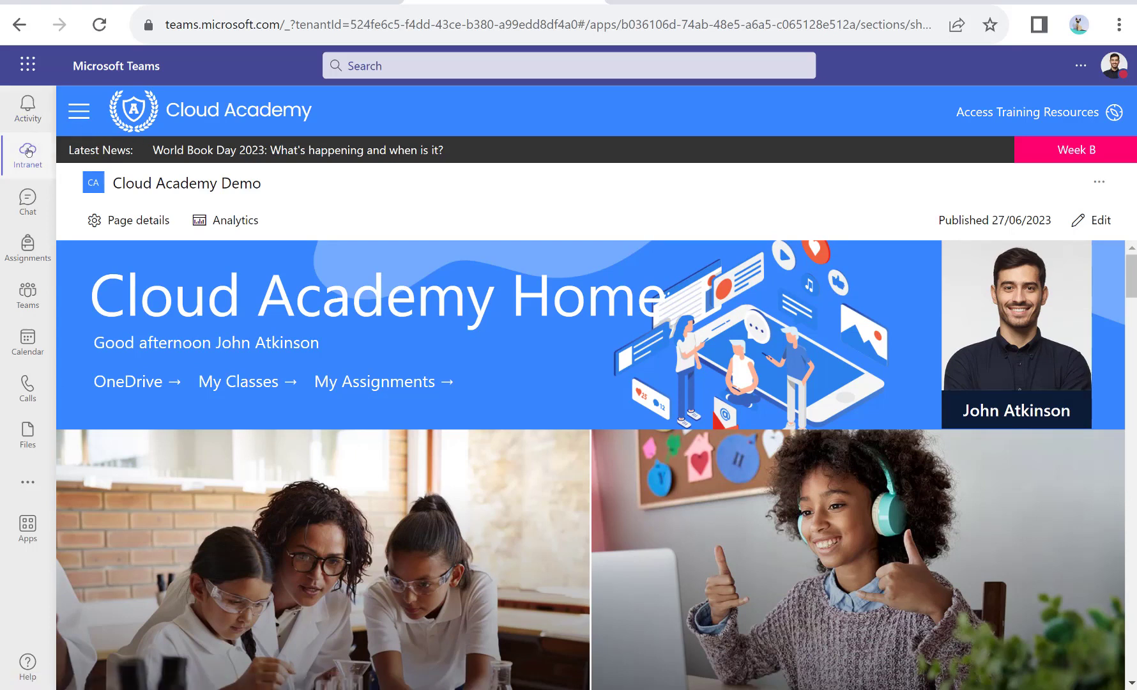